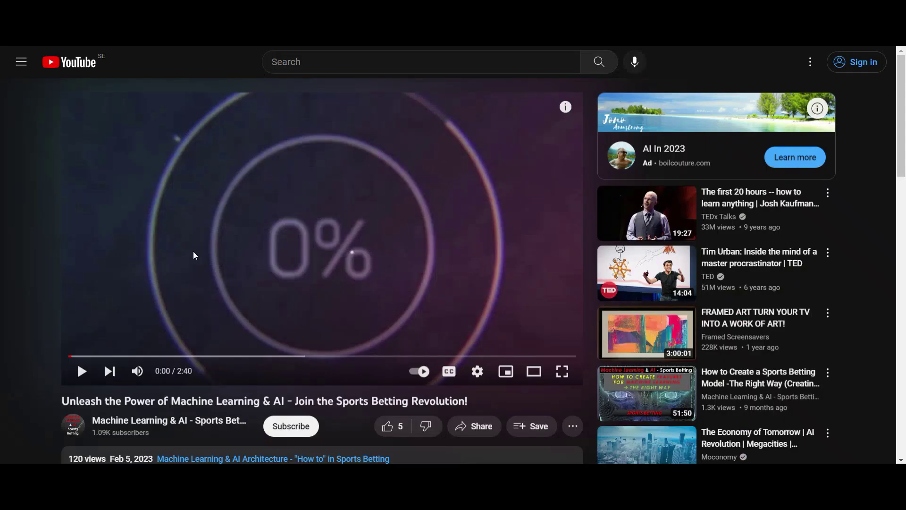
scroll(193, 252, down, 3)
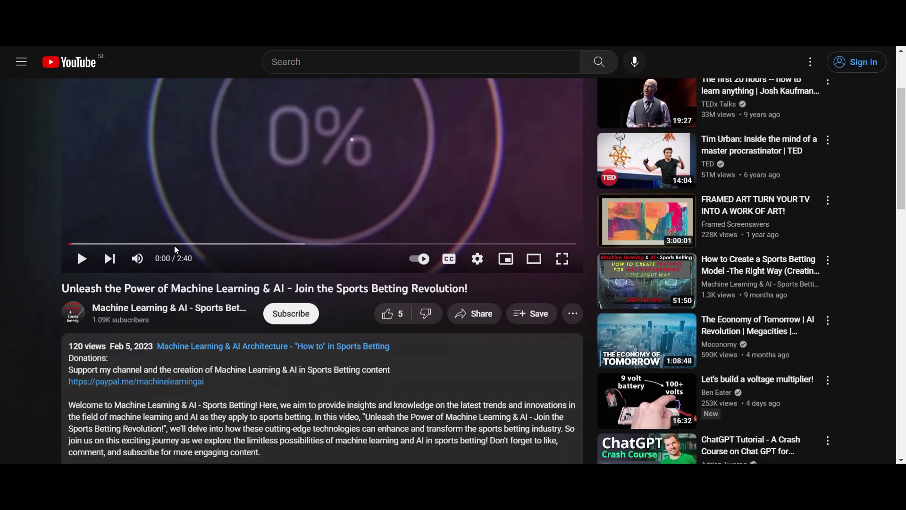
scroll(177, 248, down, 2)
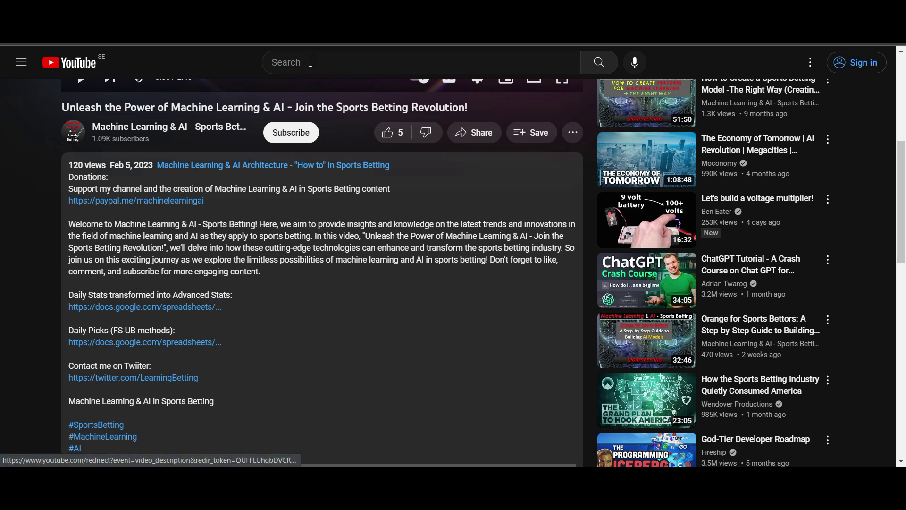
Open the Daily Stats spreadsheet linked in the YouTube video description.
click(169, 311)
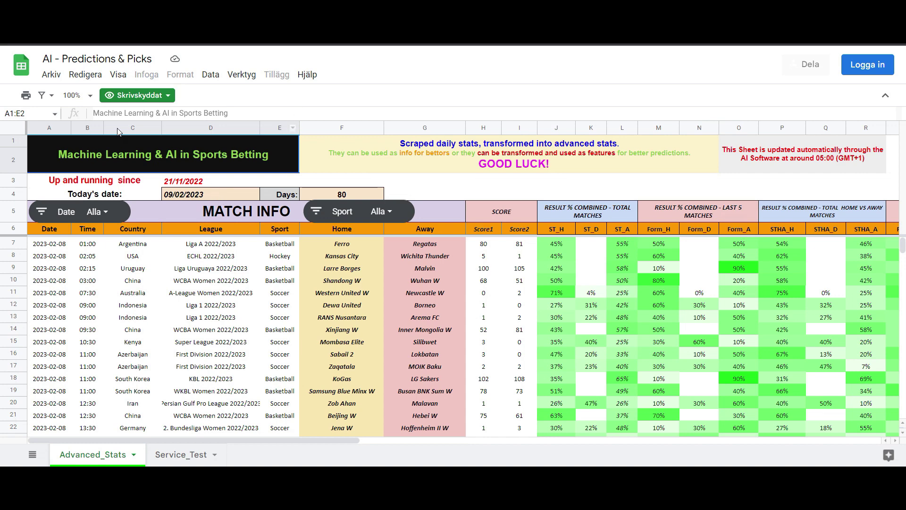
Zoom the Advanced_Stats sheet out to 75%.
click(90, 96)
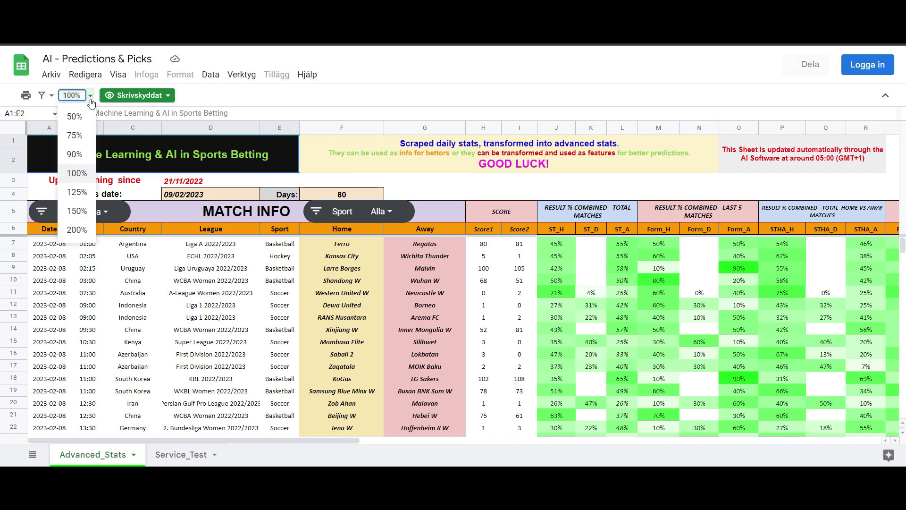
click(75, 135)
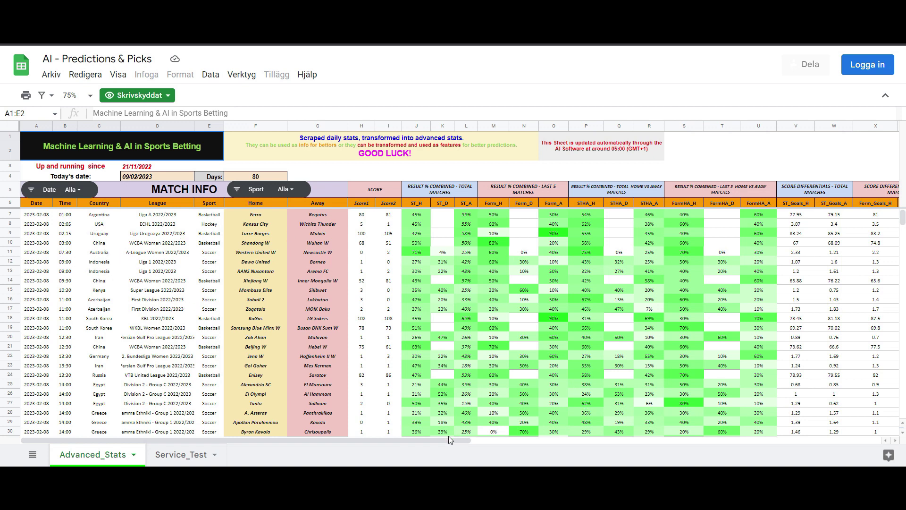
mouse_move(446, 440)
mouse_down()
mouse_move(616, 455)
mouse_move(863, 456)
mouse_move(559, 451)
mouse_move(885, 450)
mouse_up()
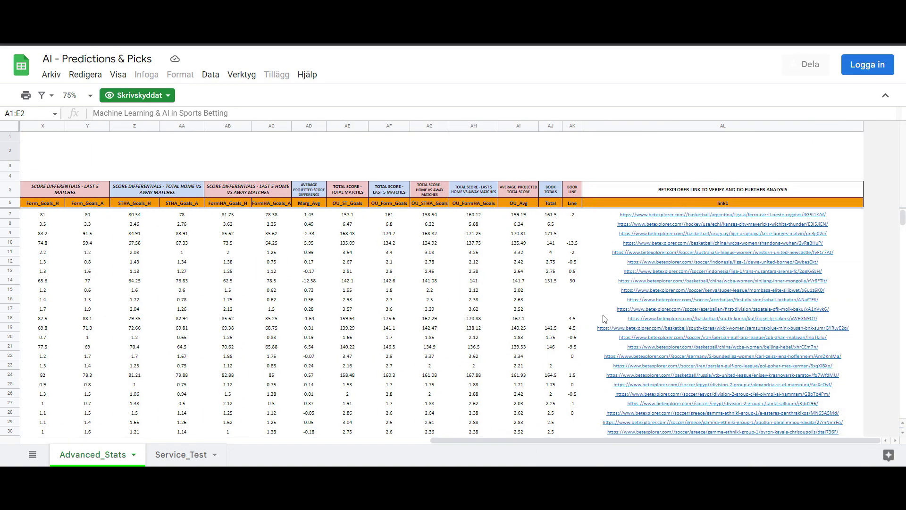
mouse_move(723, 432)
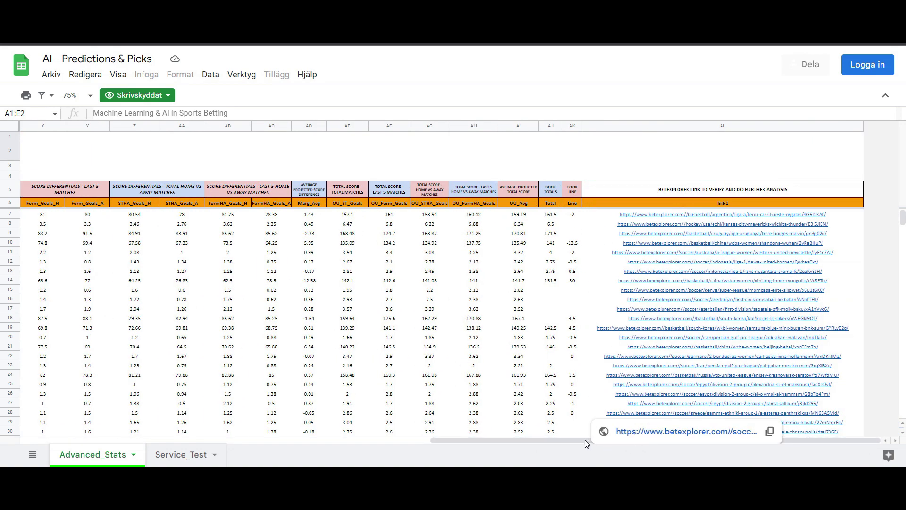
drag(585, 440, 93, 411)
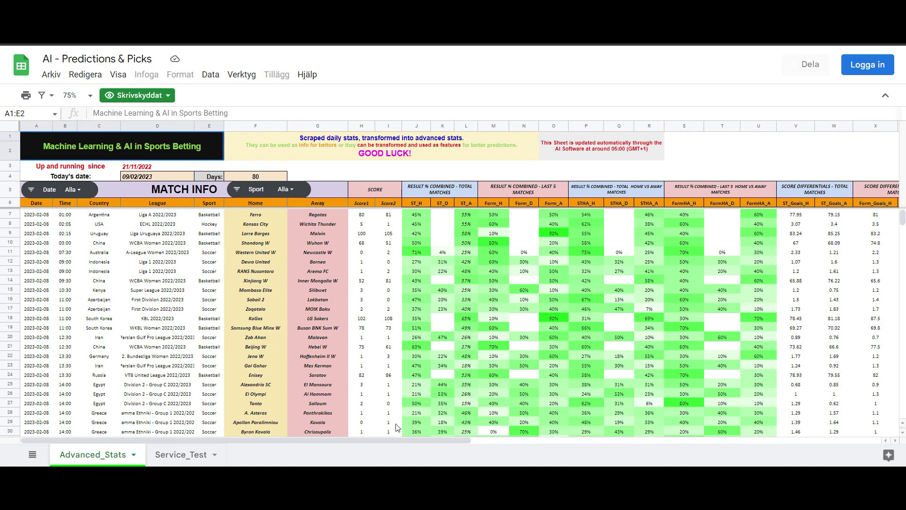
drag(392, 441, 469, 460)
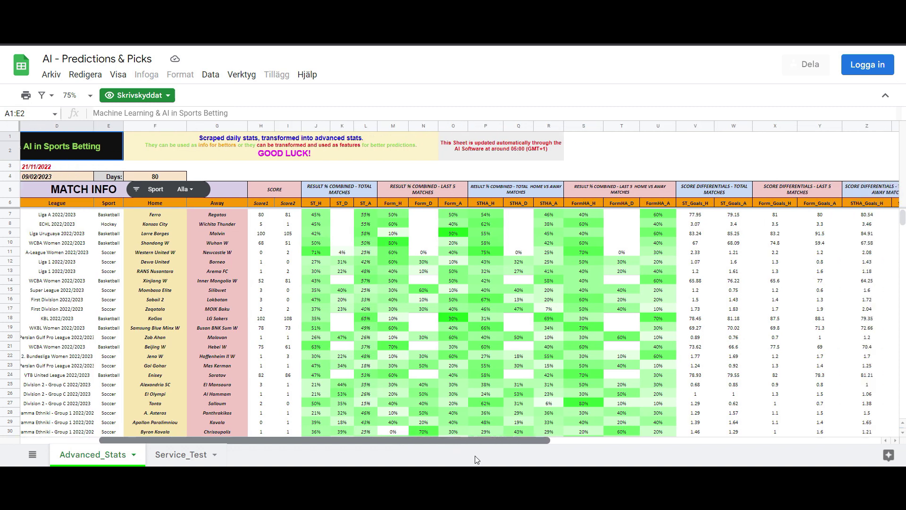
drag(469, 461, 485, 458)
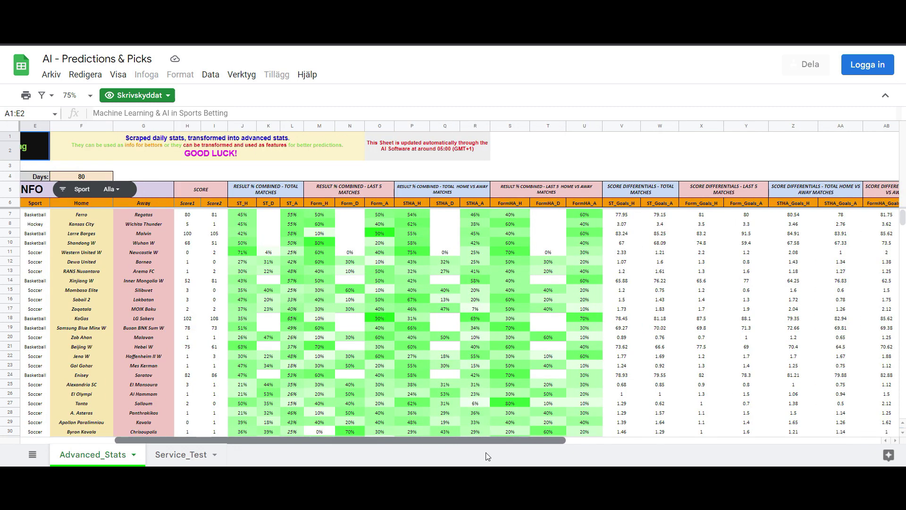
drag(487, 451, 389, 446)
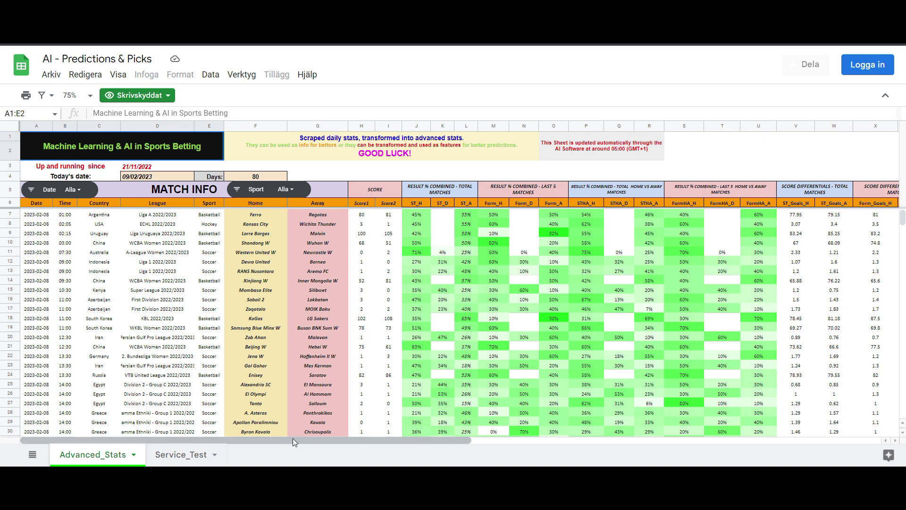
drag(330, 440, 460, 452)
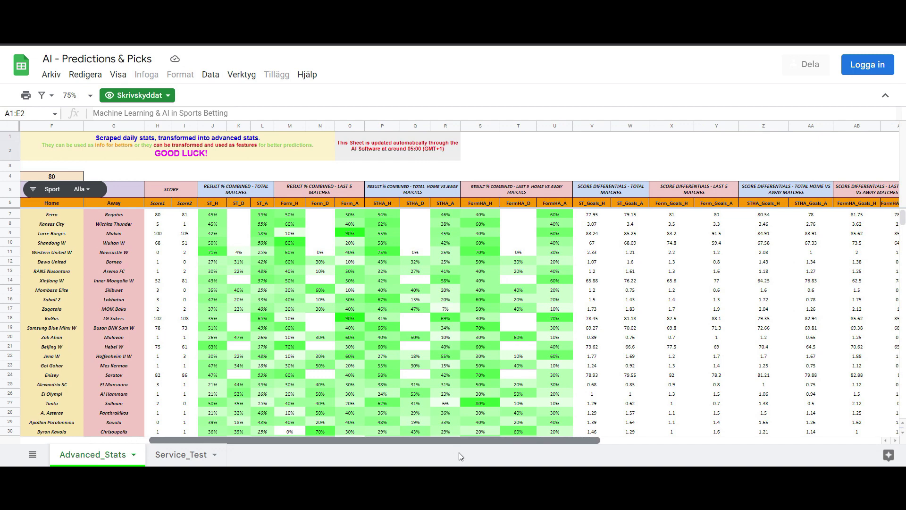
drag(459, 453, 302, 437)
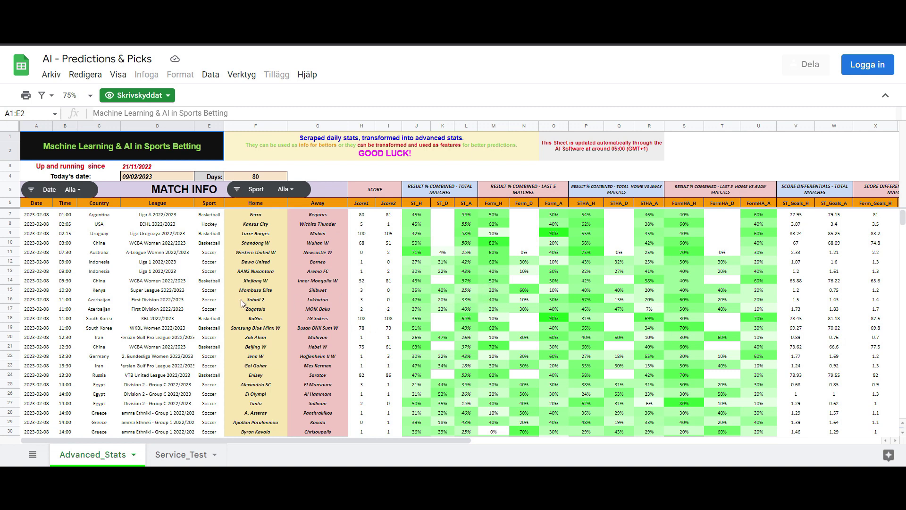
Dismiss the Arkiv file menu on the FS-UB Methods spreadsheet, then reopen it.
click(48, 75)
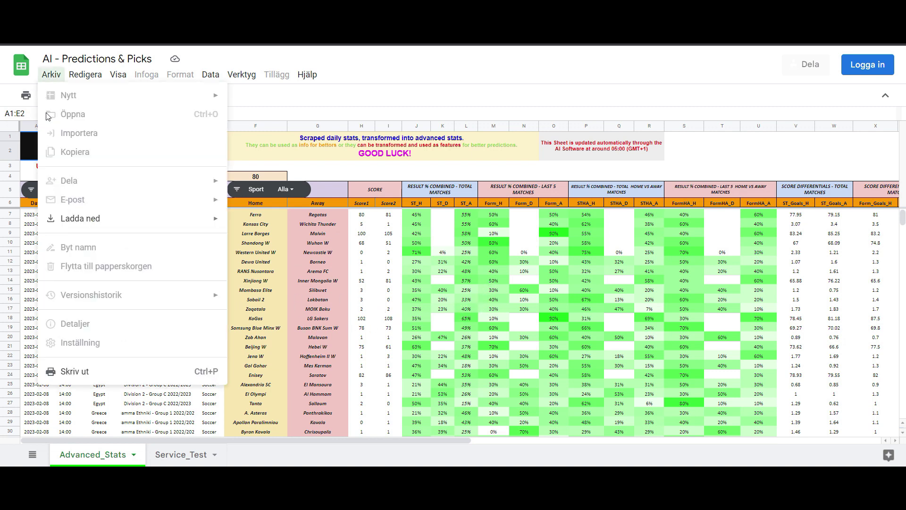
click(484, 173)
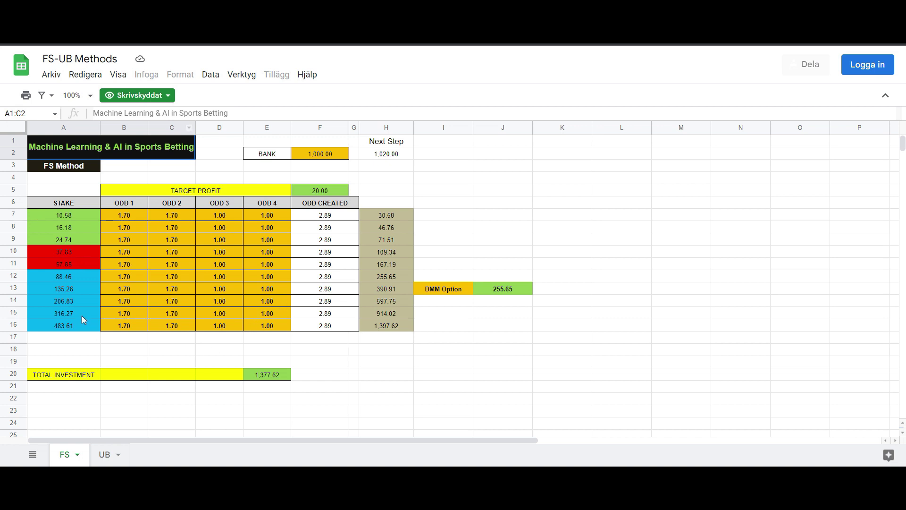
click(56, 83)
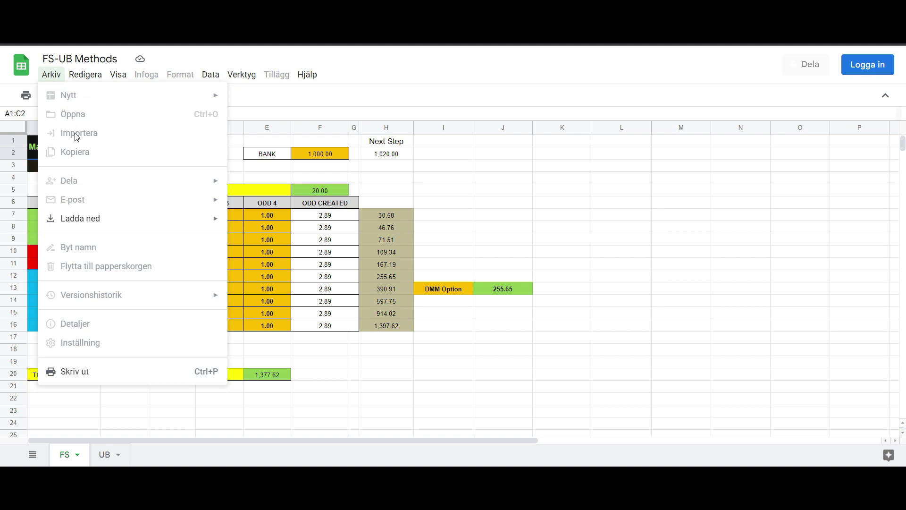
Download FS-UB Methods as Microsoft Excel (.xlsx) and show it in the Downloads folder.
click(407, 58)
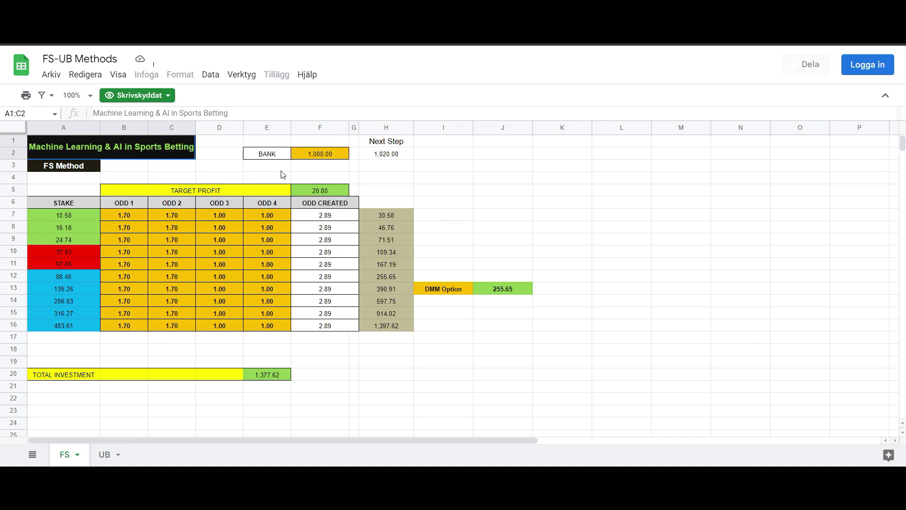
click(325, 156)
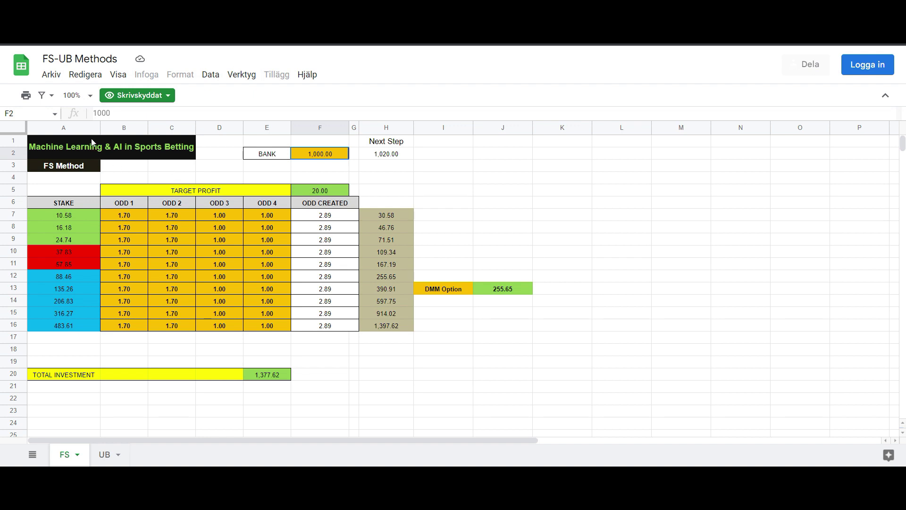
click(51, 74)
mouse_move(80, 219)
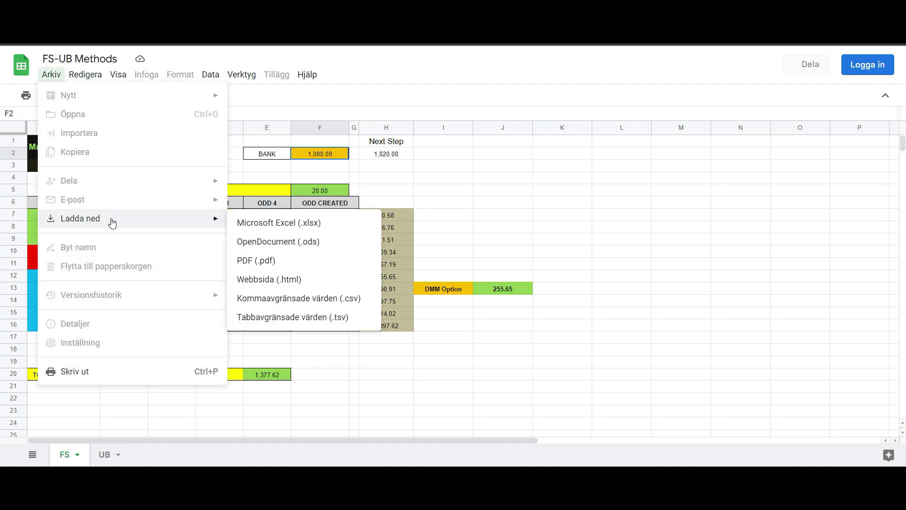
click(290, 226)
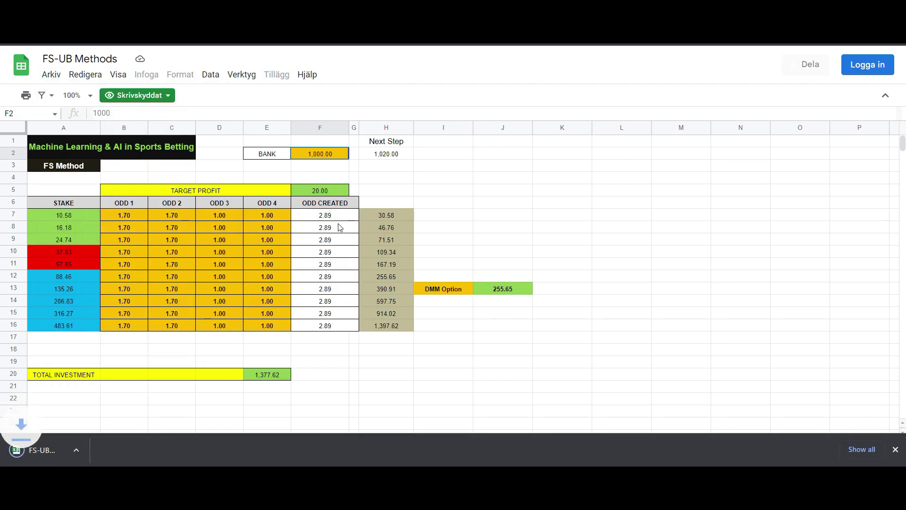
click(134, 448)
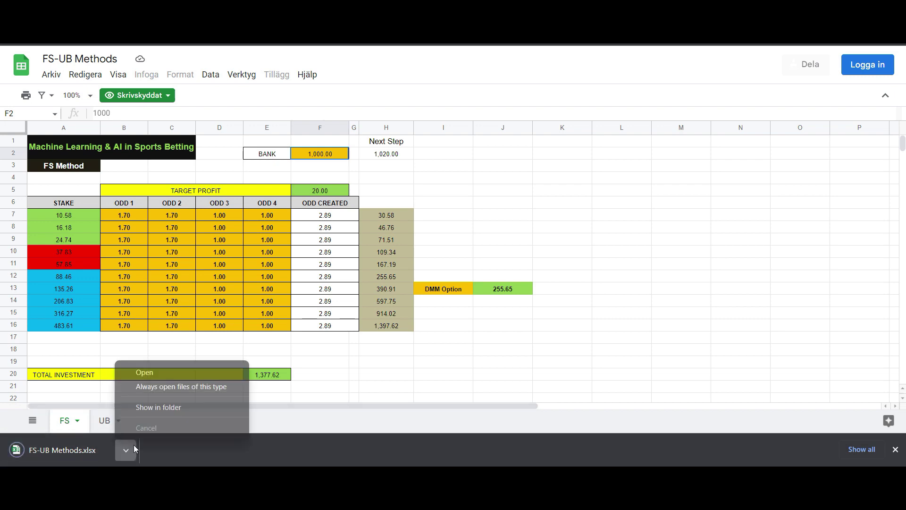
click(162, 407)
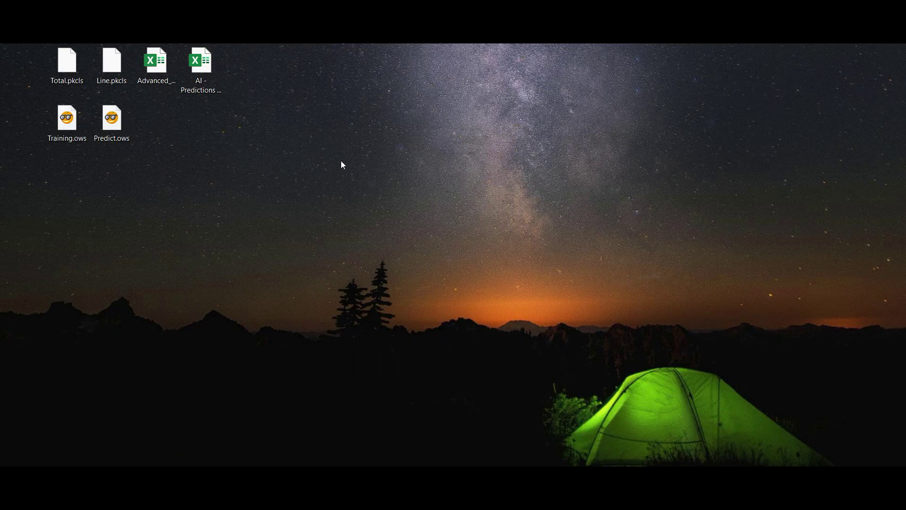
Move FS-UB Methods.xlsx onto the desktop and open it in Excel.
drag(9, 90, 334, 108)
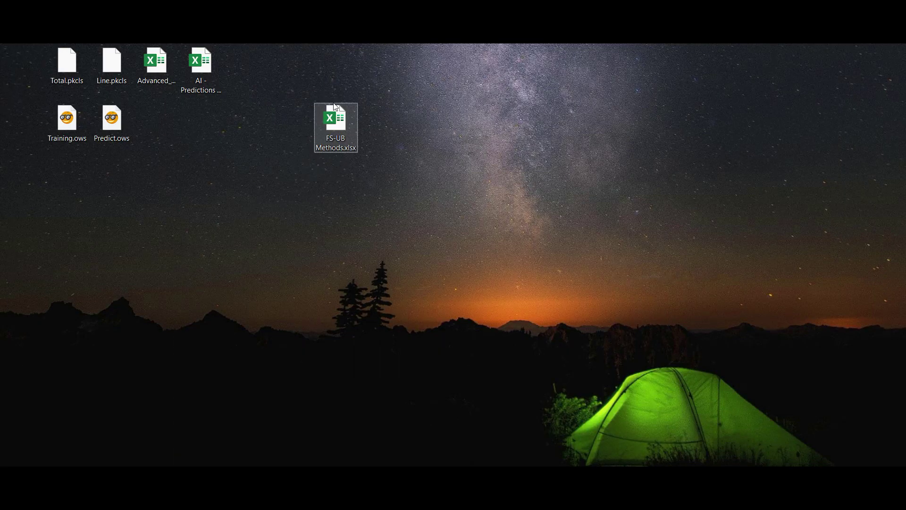
double_click(340, 123)
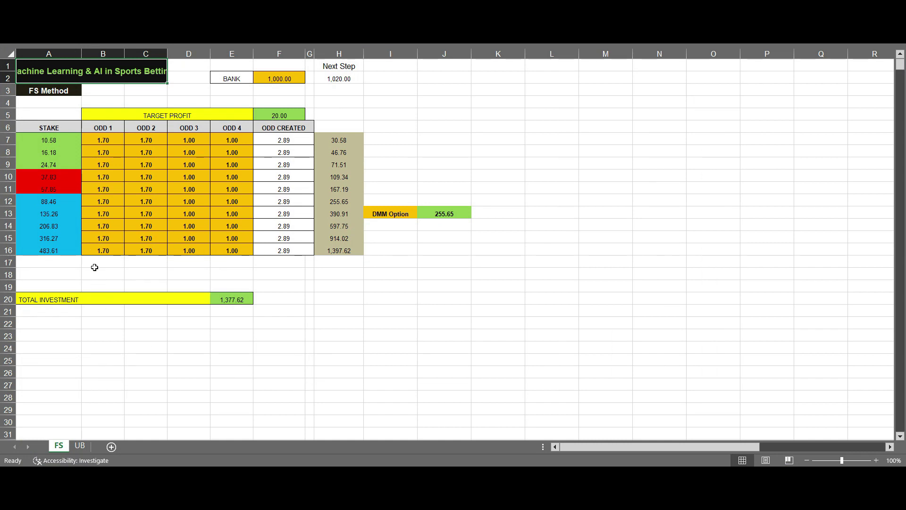
Set the FS sheet's bank in F2 to 10,000 and check the target profit.
click(81, 447)
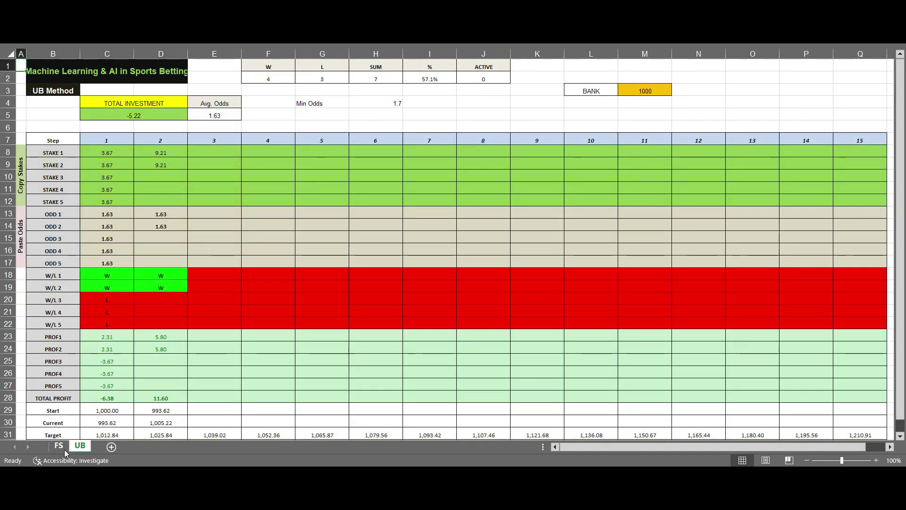
click(103, 214)
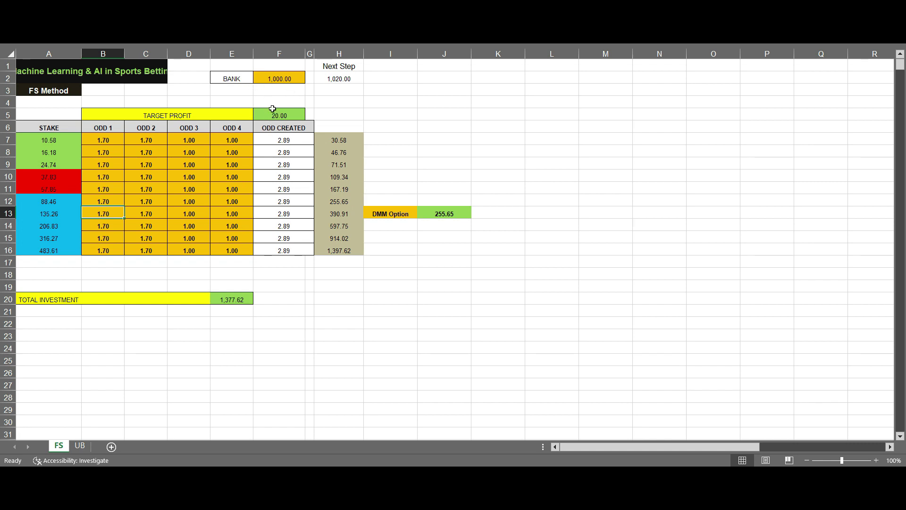
click(287, 77)
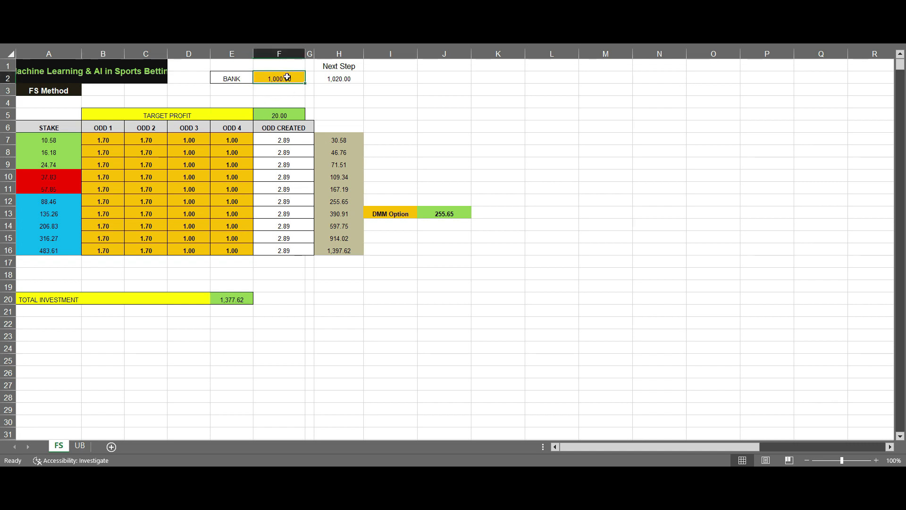
text(10)
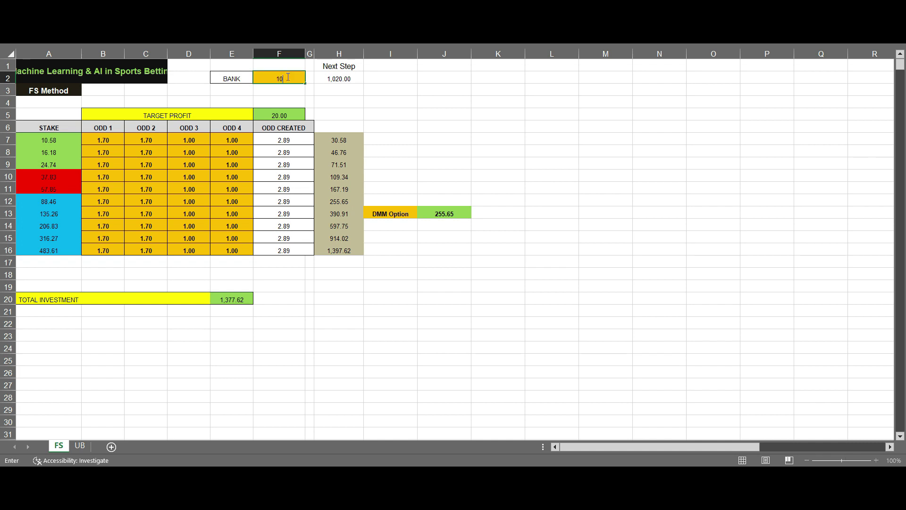
key(Return)
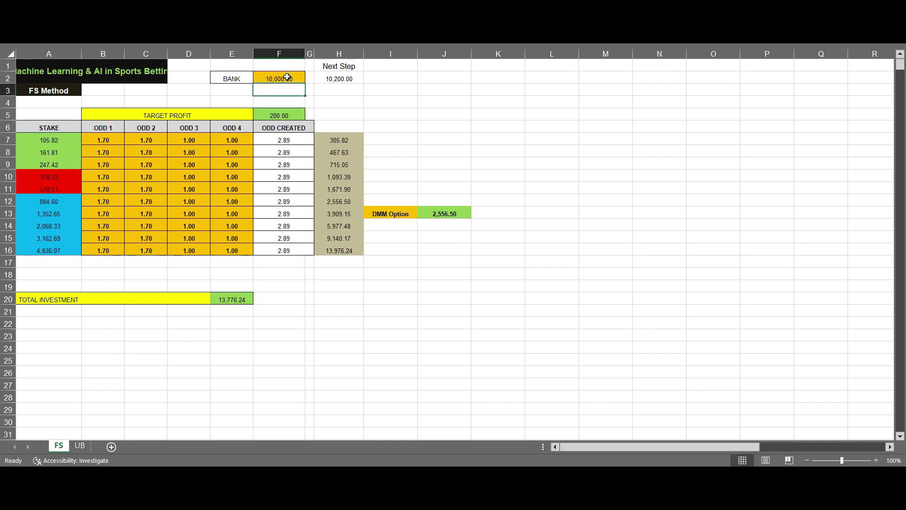
click(279, 116)
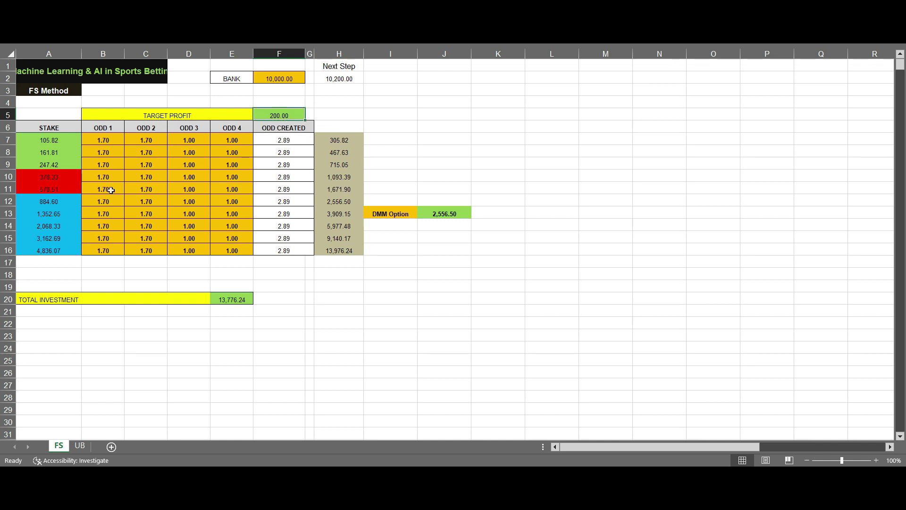
Enter first-step odds 1.65 and 1.80, then review the resulting stake and target profit.
click(94, 143)
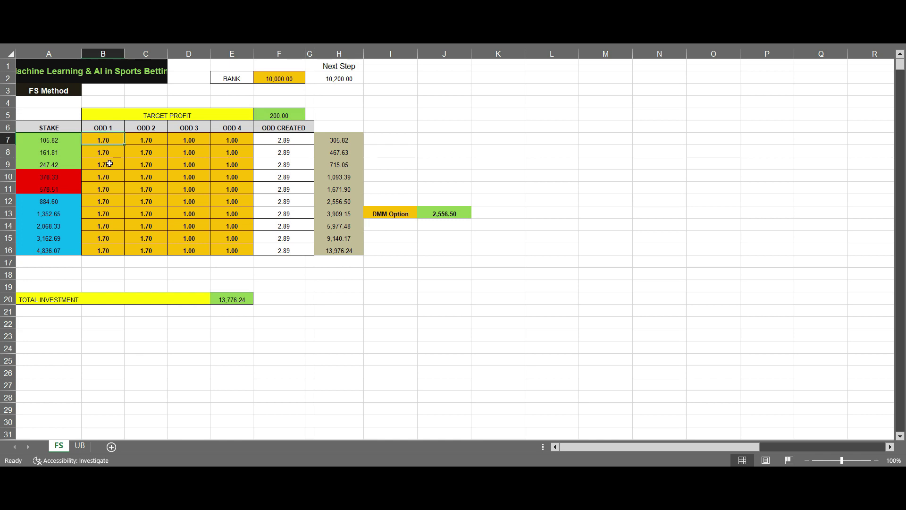
text(1.)
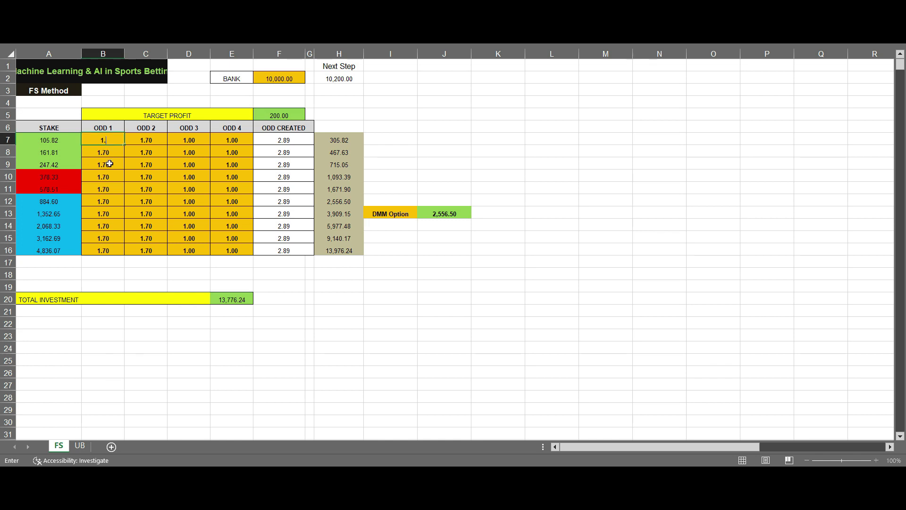
key(Tab)
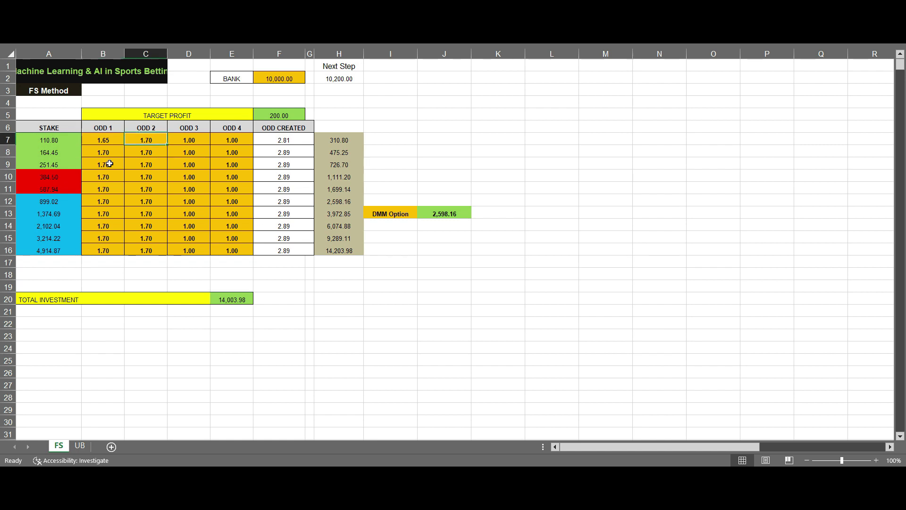
text(1.)
key(Return)
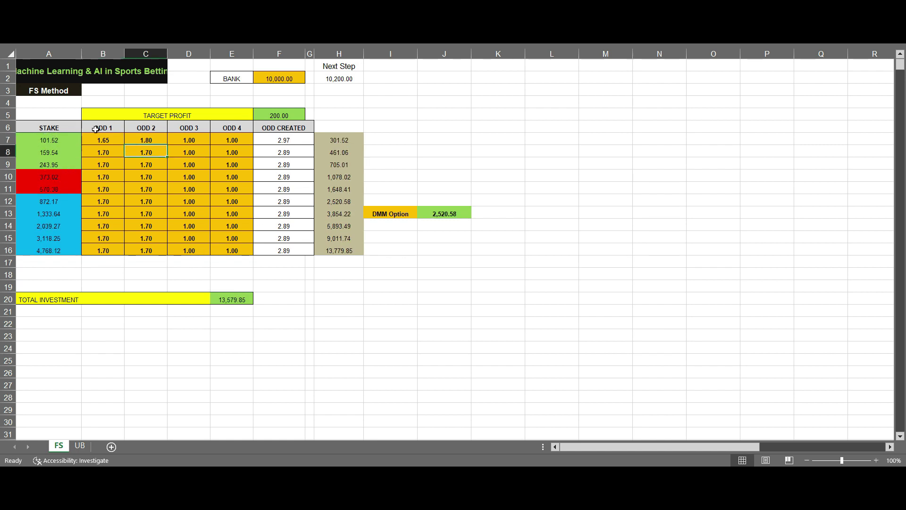
drag(106, 139, 145, 140)
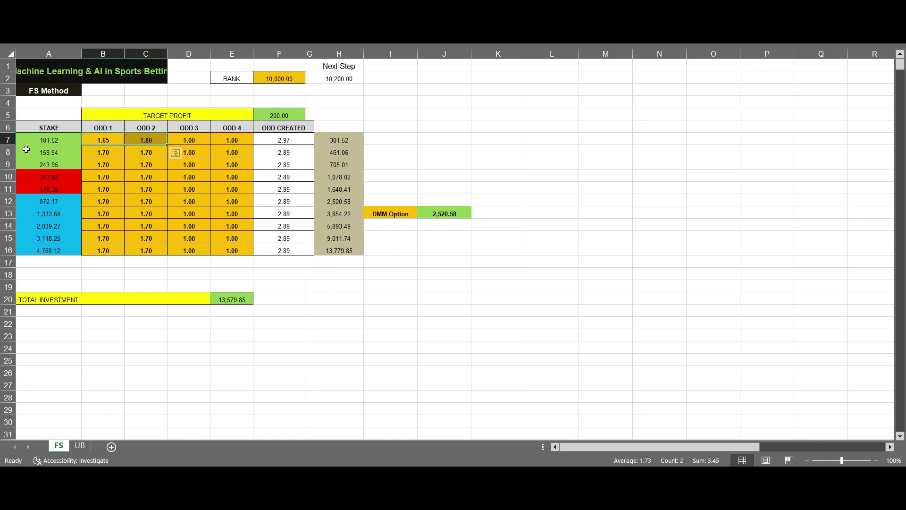
click(55, 140)
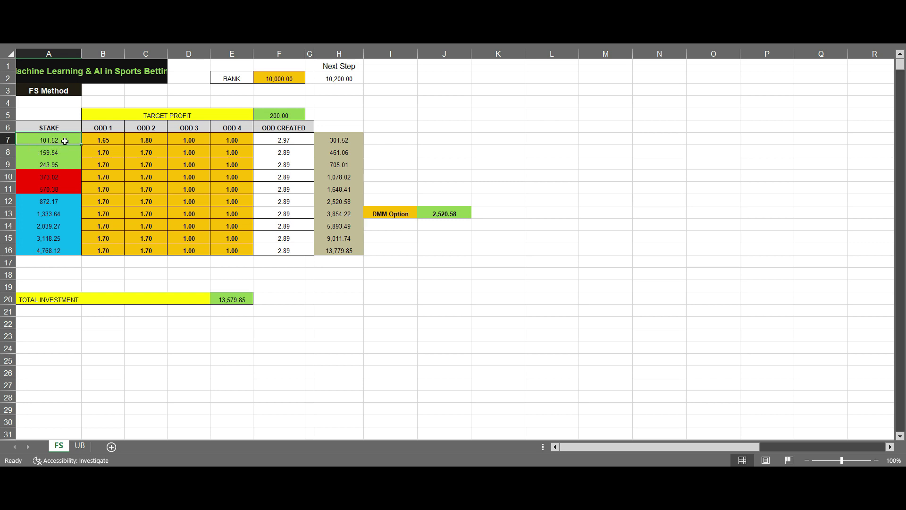
click(274, 115)
drag(101, 150, 150, 151)
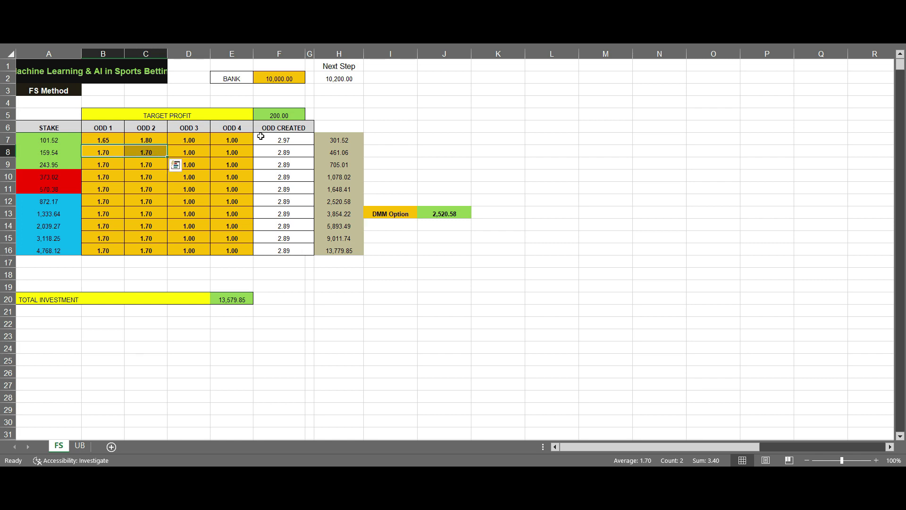
click(287, 77)
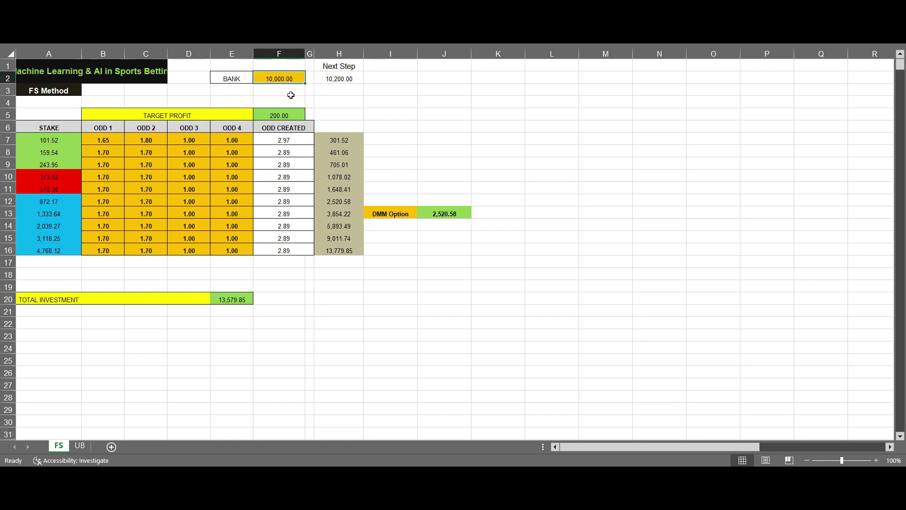
Update the FS bank in F2 to the Next Step value of 10,200.
click(333, 79)
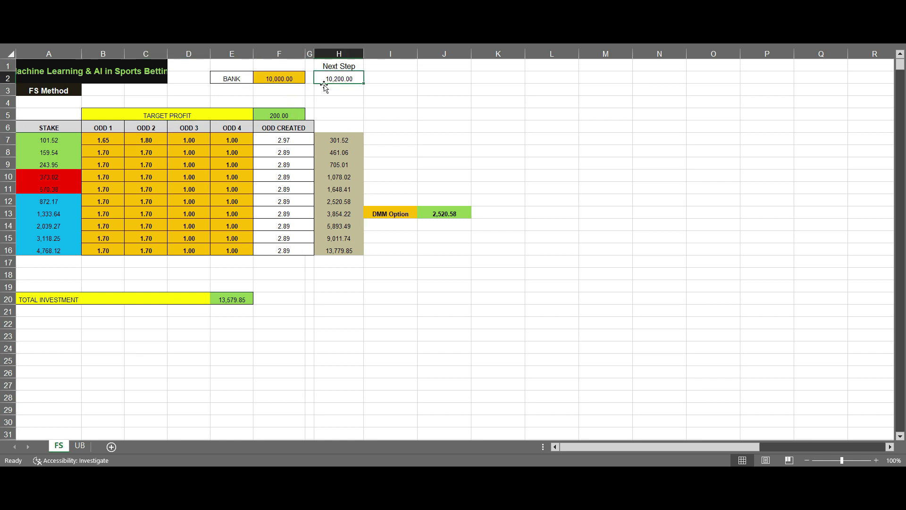
click(281, 79)
text(10200)
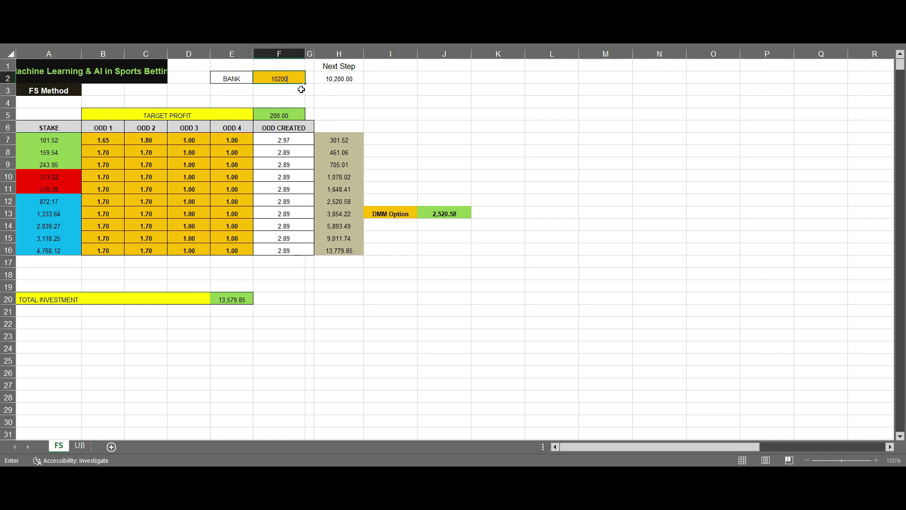
text(,200.00)
key(Return)
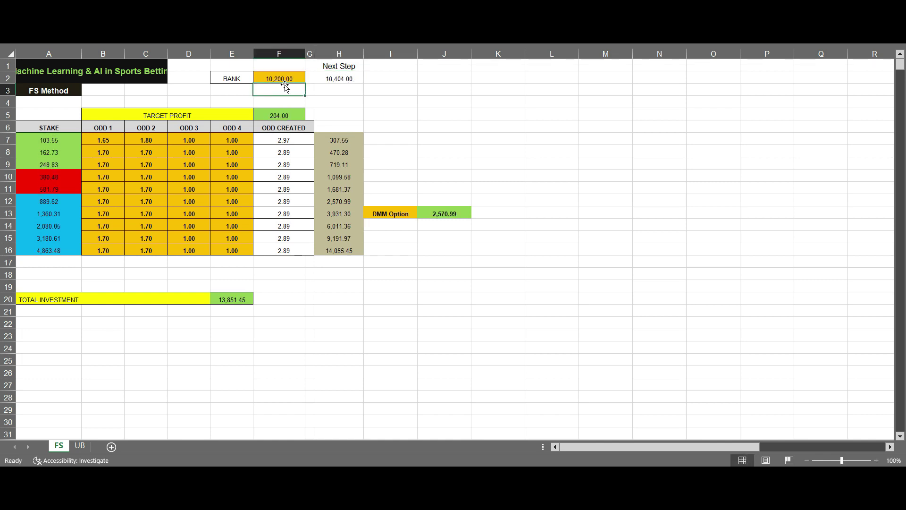
click(112, 140)
drag(112, 140, 141, 138)
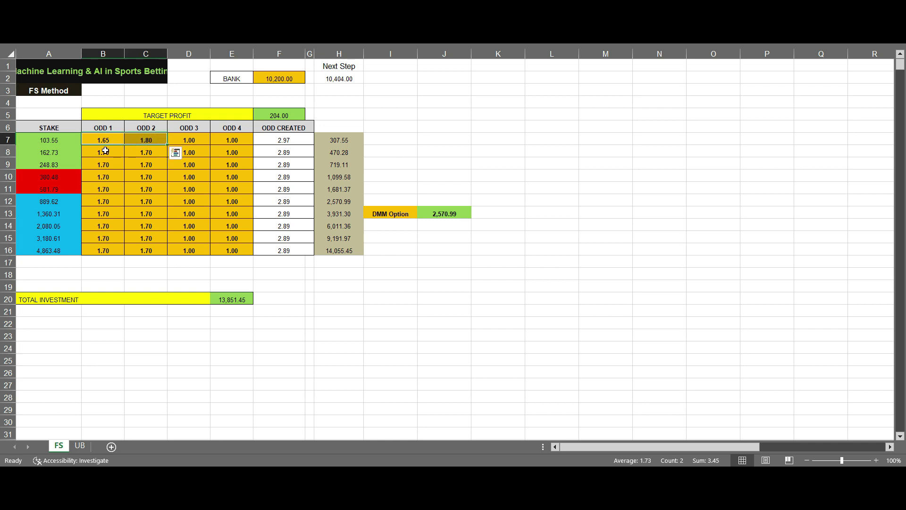
Review the recalculated odds in rows 7 through 14 against the bank values.
mouse_move(107, 150)
mouse_down()
mouse_move(146, 151)
mouse_move(151, 185)
mouse_up()
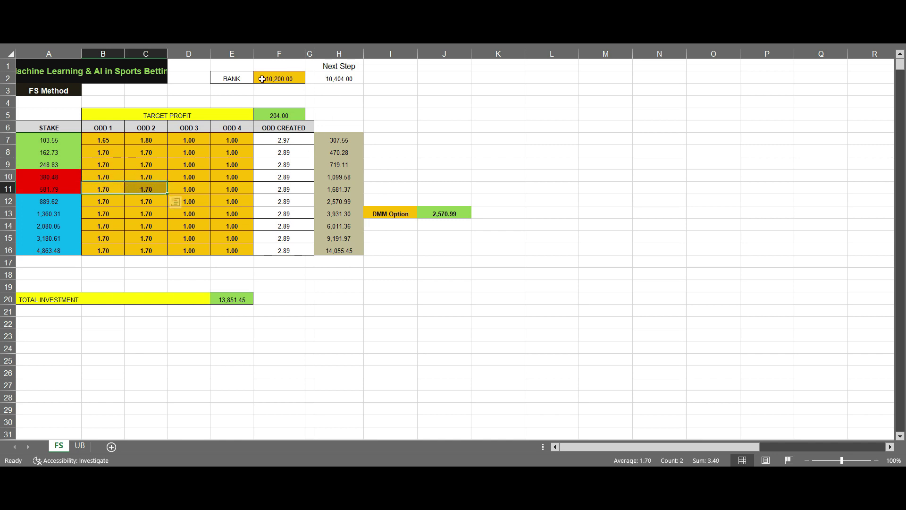
click(323, 75)
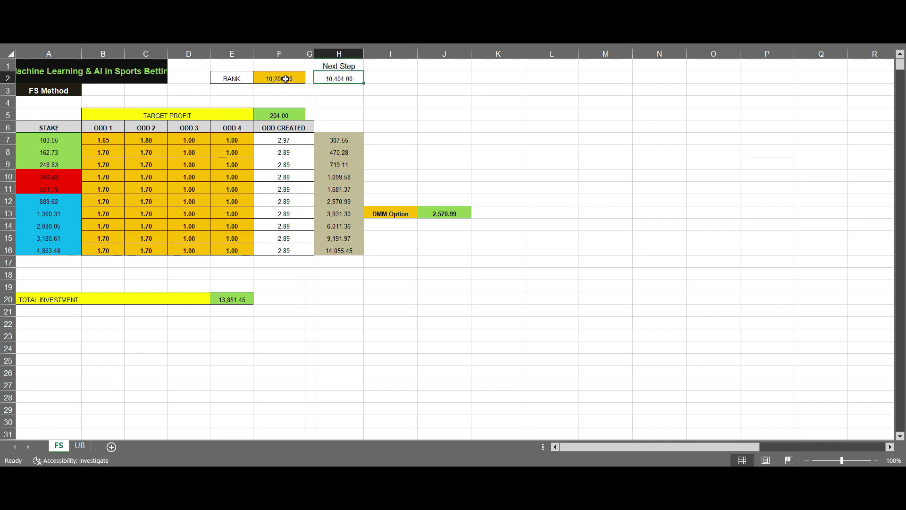
click(286, 79)
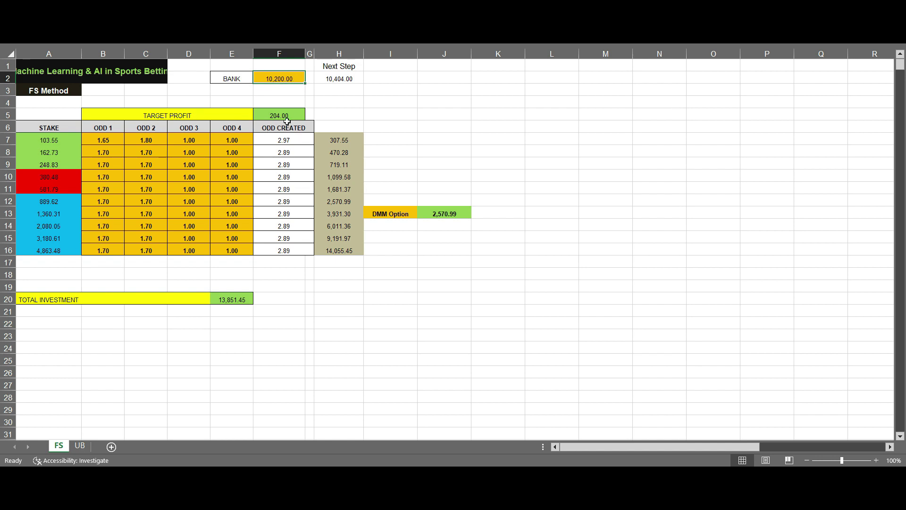
click(108, 153)
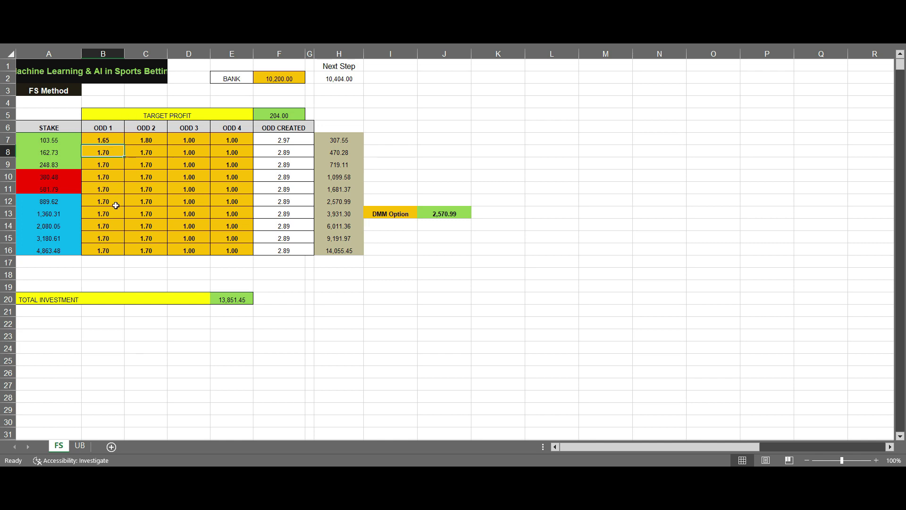
drag(107, 214, 146, 214)
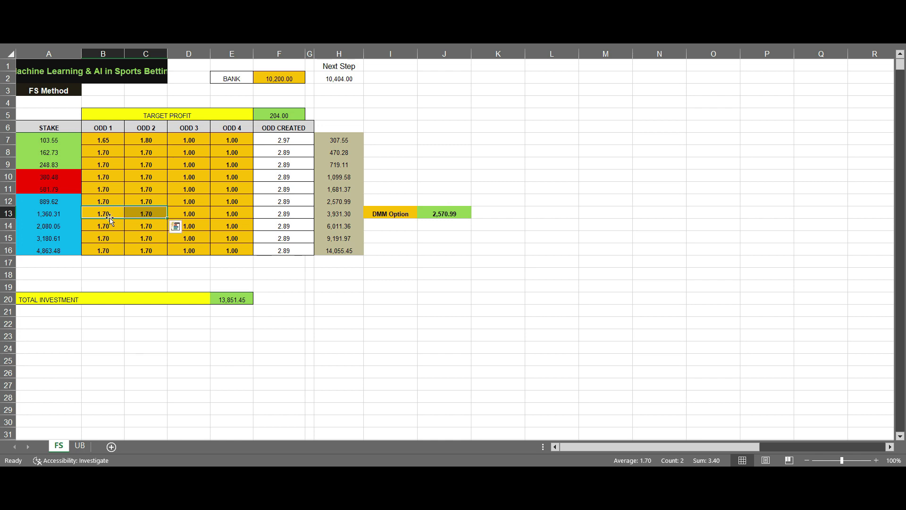
drag(106, 225, 142, 226)
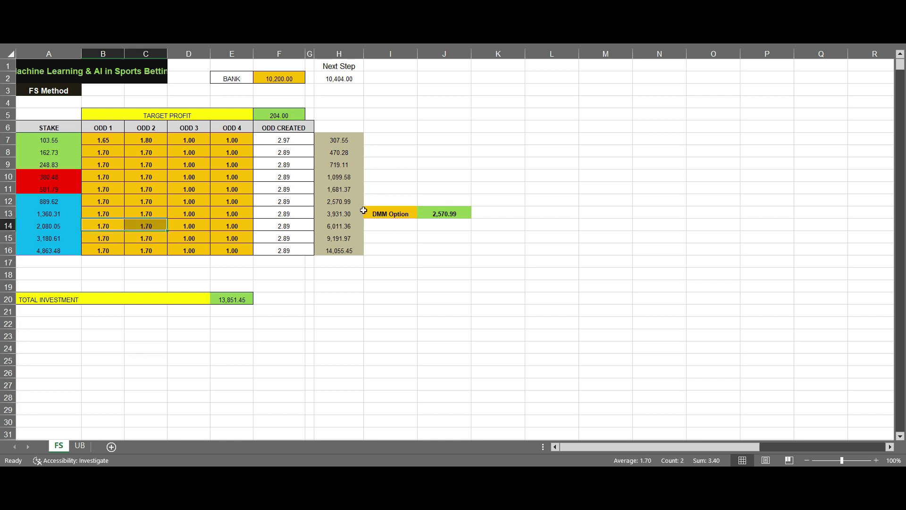
mouse_move(117, 139)
mouse_down()
mouse_move(164, 201)
mouse_move(151, 221)
mouse_up()
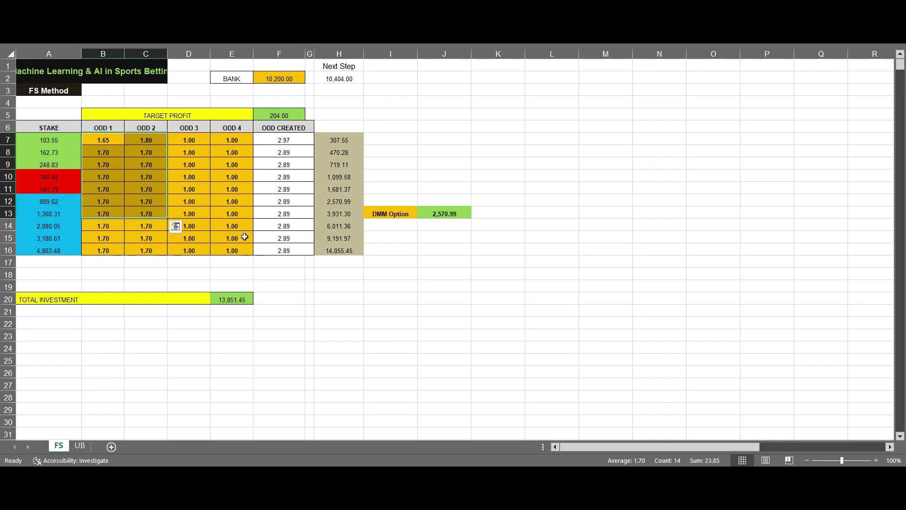
click(279, 274)
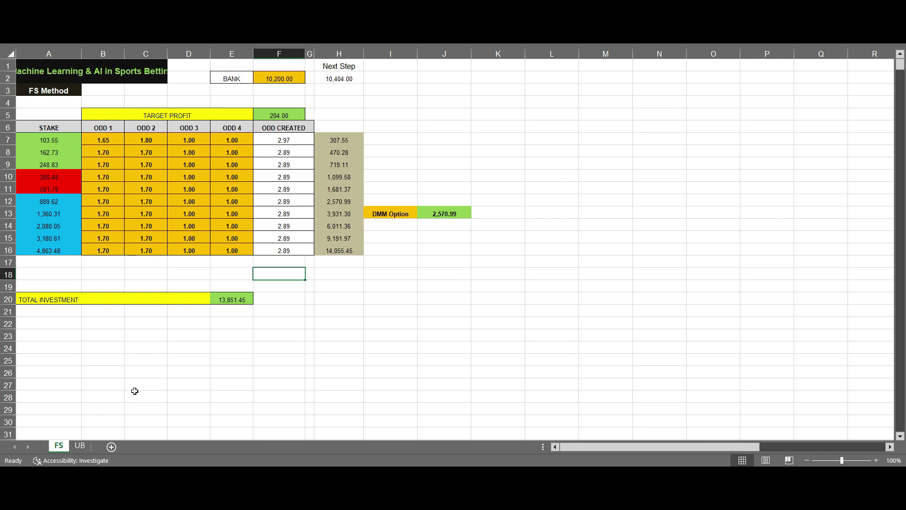
Switch to the UB sheet and highlight the step 1 and 2 stakes and odds.
click(80, 446)
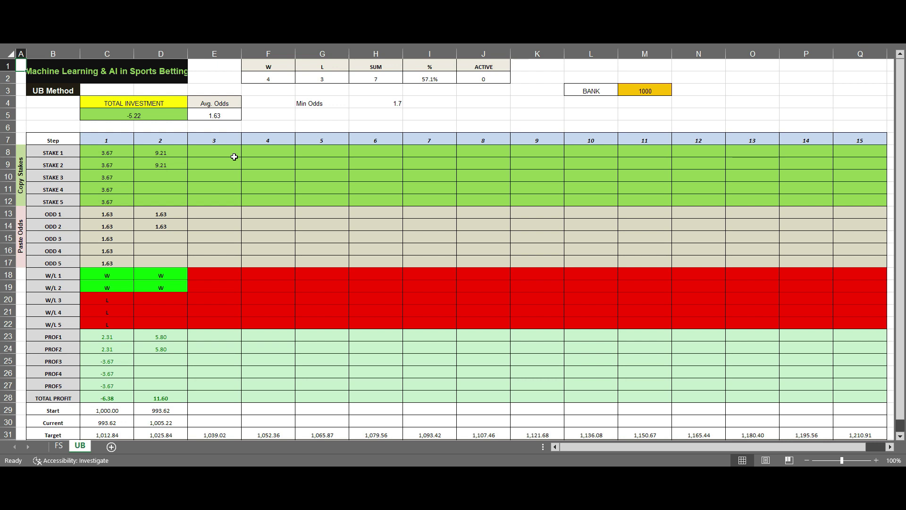
click(131, 156)
drag(133, 157, 162, 257)
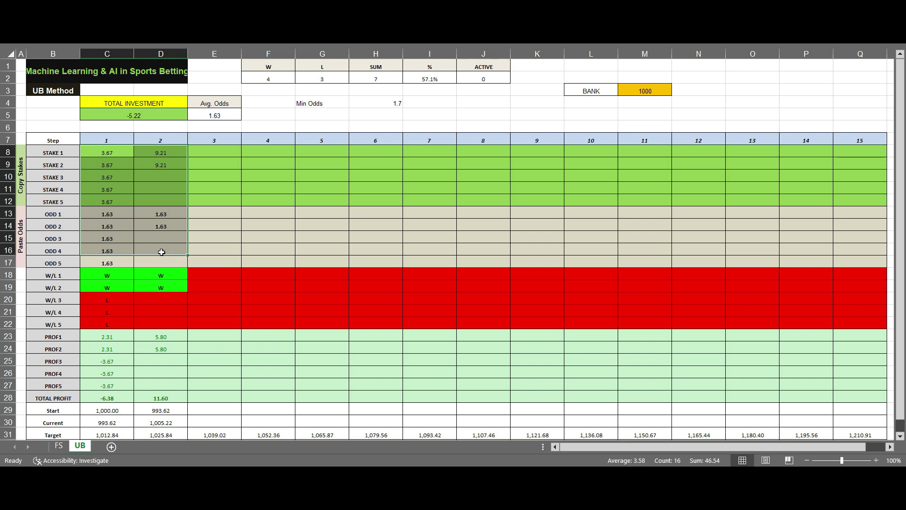
click(161, 226)
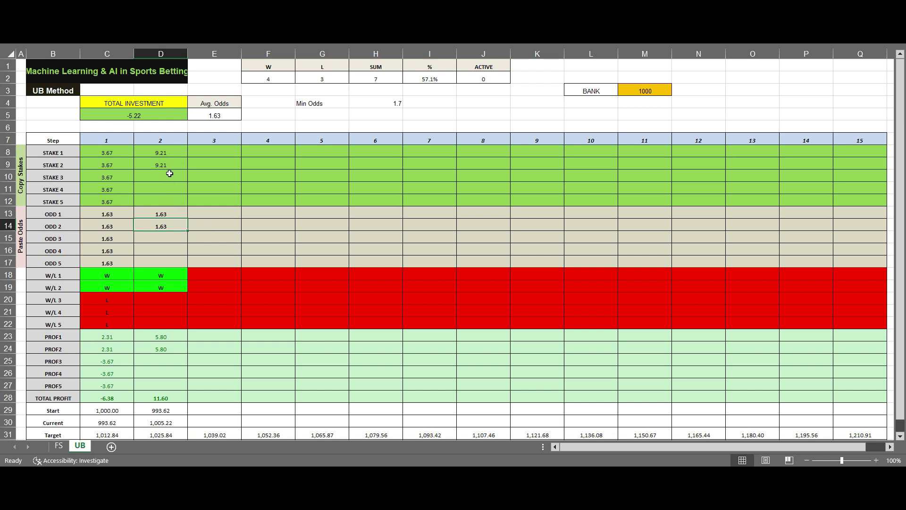
ctrl+scroll(176, 247, down, 1)
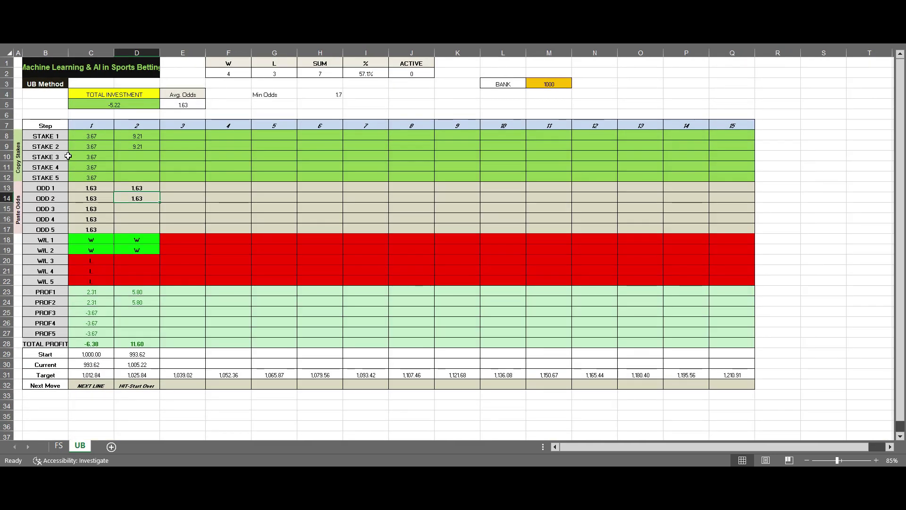
click(82, 148)
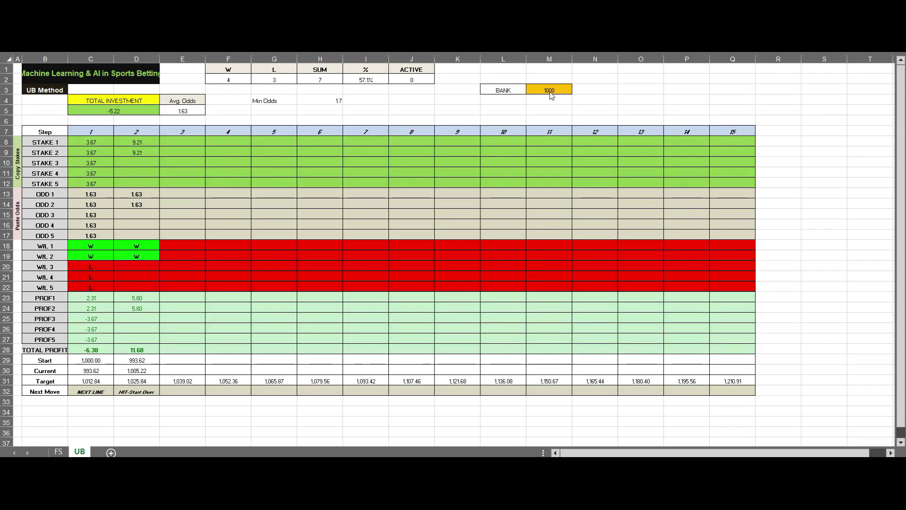
click(553, 92)
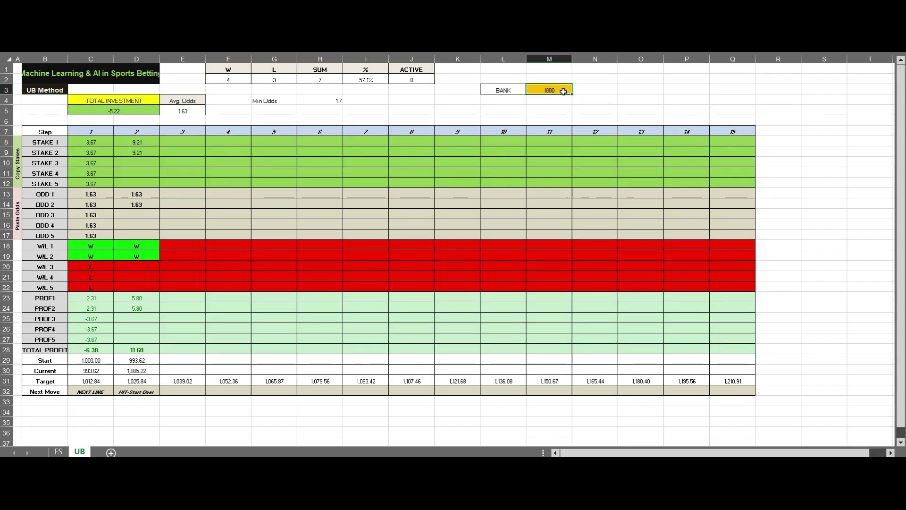
text(100)
key(Return)
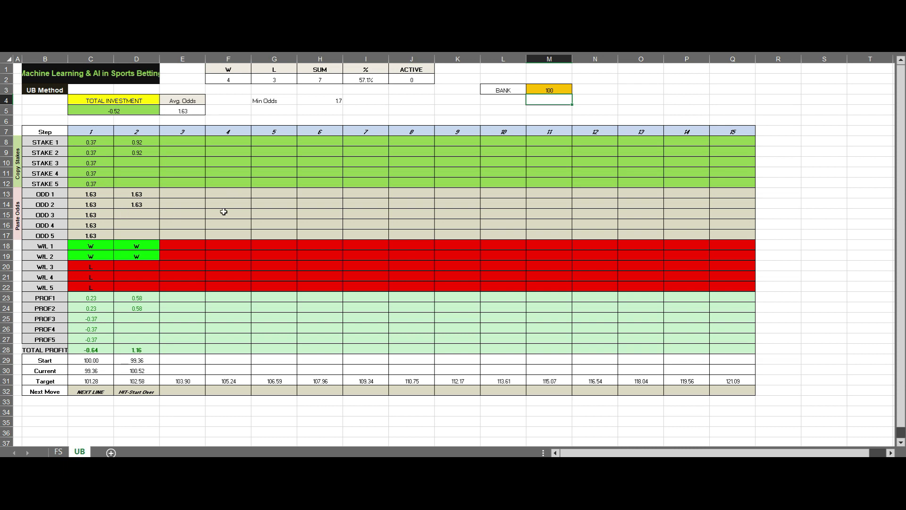
Delete the step 1 and 2 odds (C13:D17) and win/loss entries (C18:D22).
drag(106, 197, 141, 236)
key(Delete)
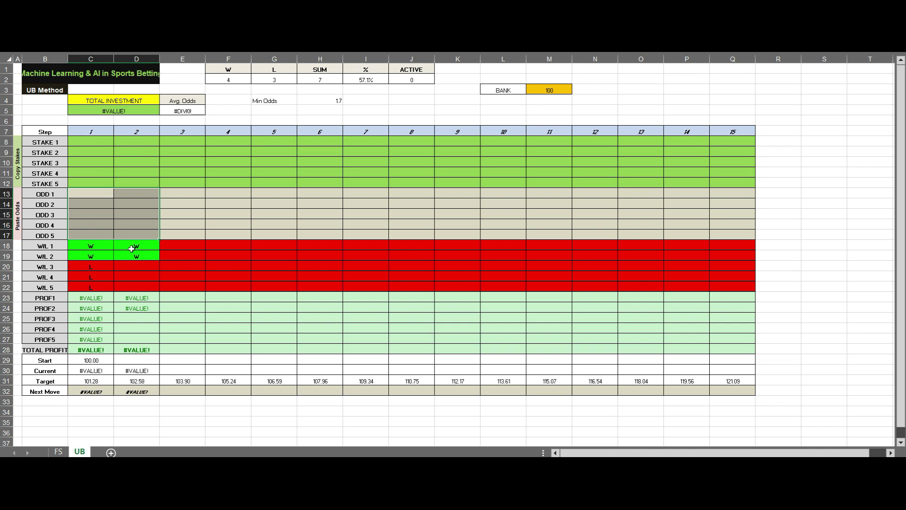
drag(100, 246, 133, 272)
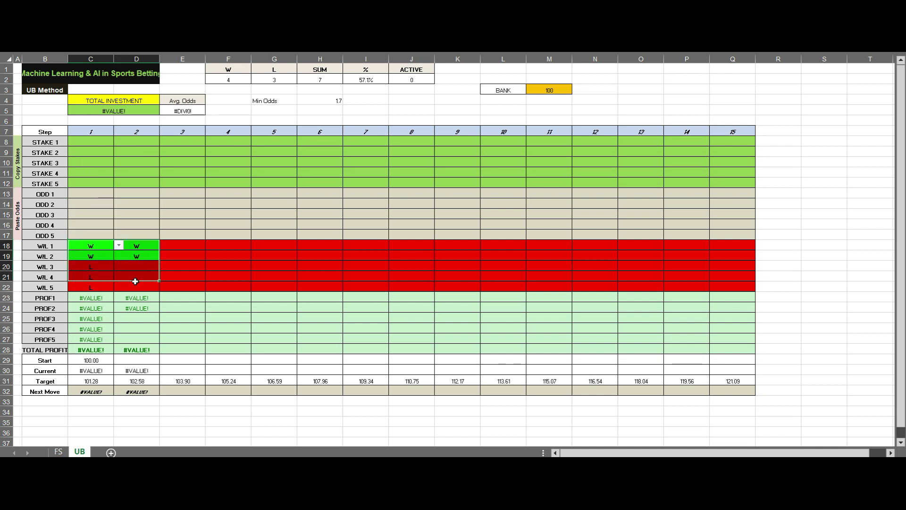
key(Delete)
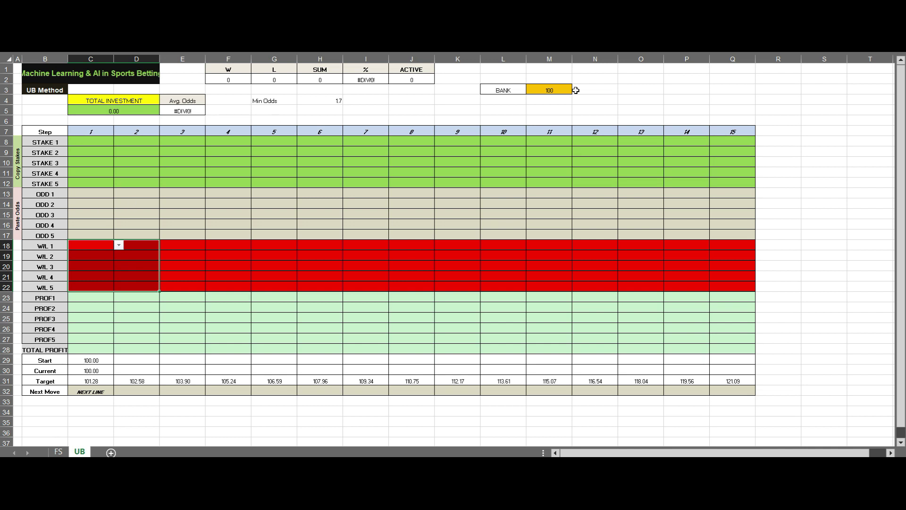
click(73, 194)
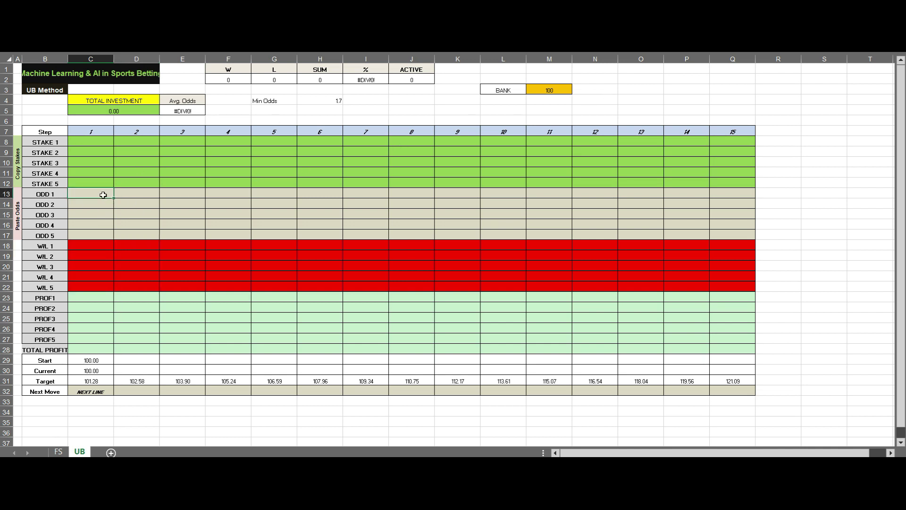
text(1.6)
text(5)
Fill step 1 odds C13:C17 with 1.65, then select the WL 1 result cell.
key(Return)
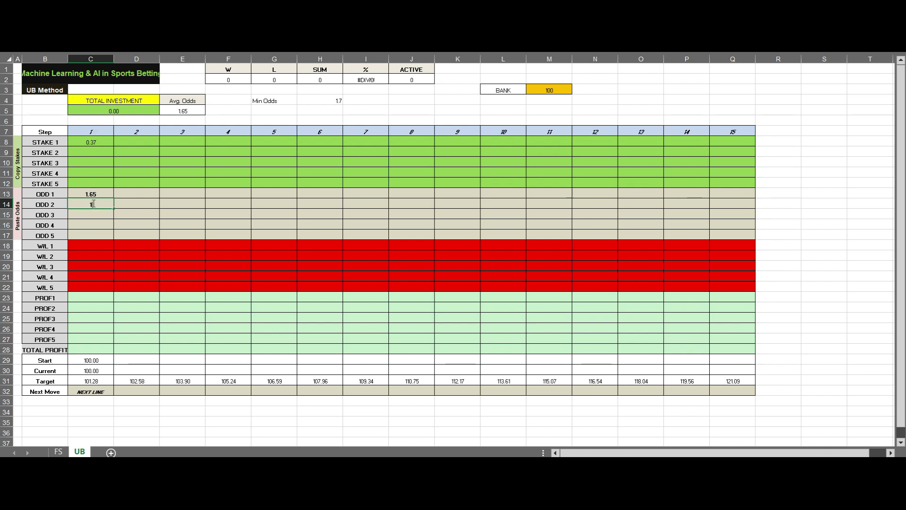
text(65)
key(Return)
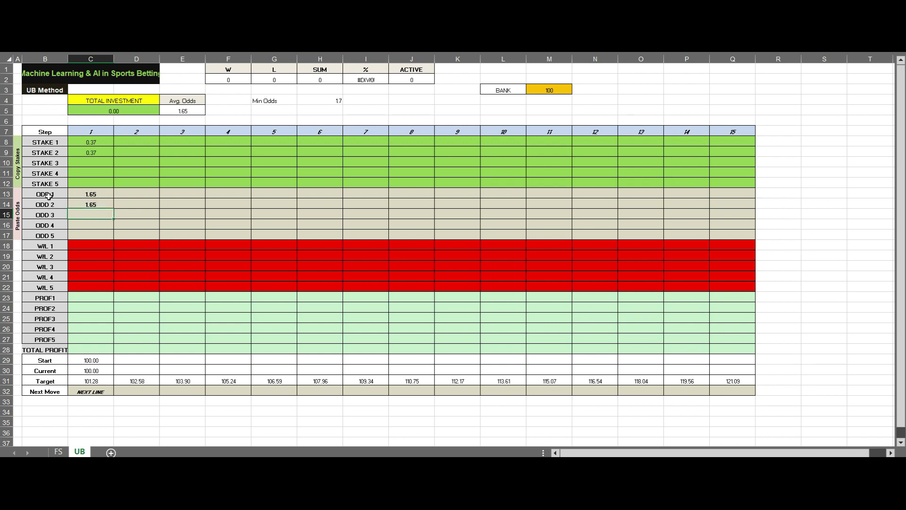
click(92, 206)
key(ctrl+c)
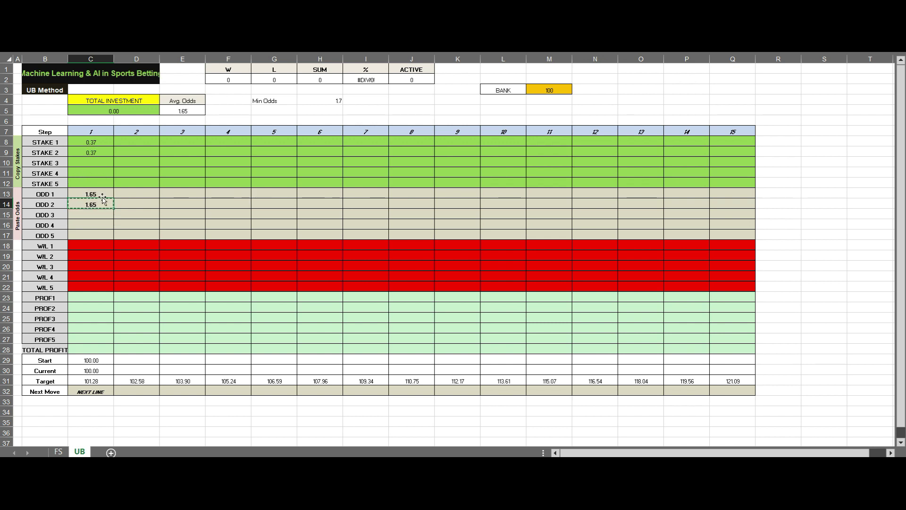
drag(98, 214, 98, 236)
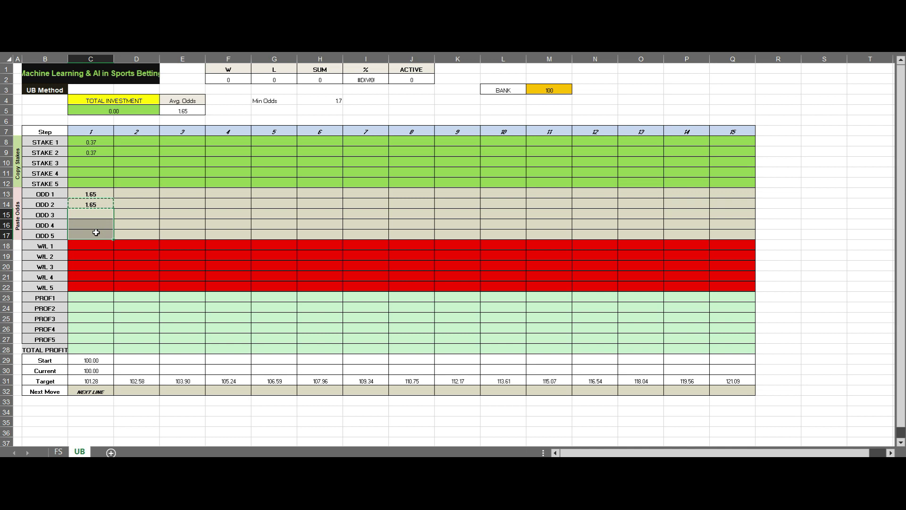
key(ctrl+v)
key(Escape)
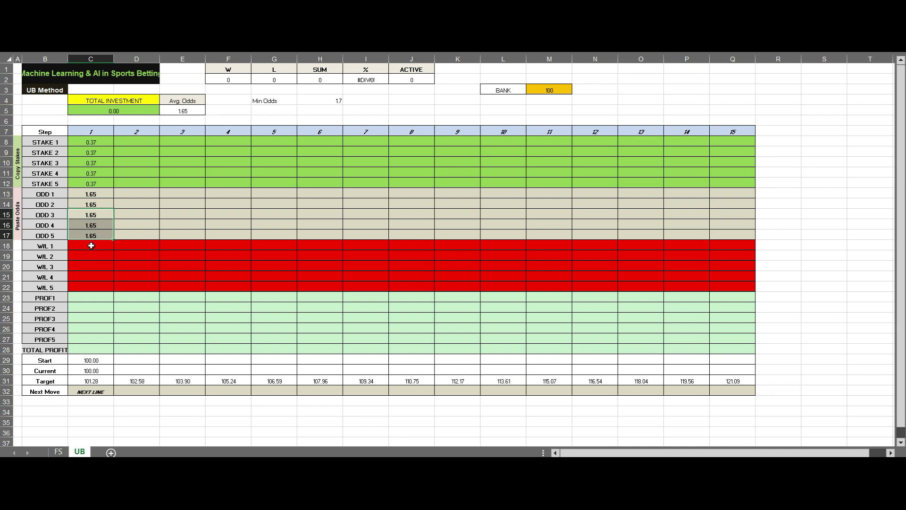
click(92, 246)
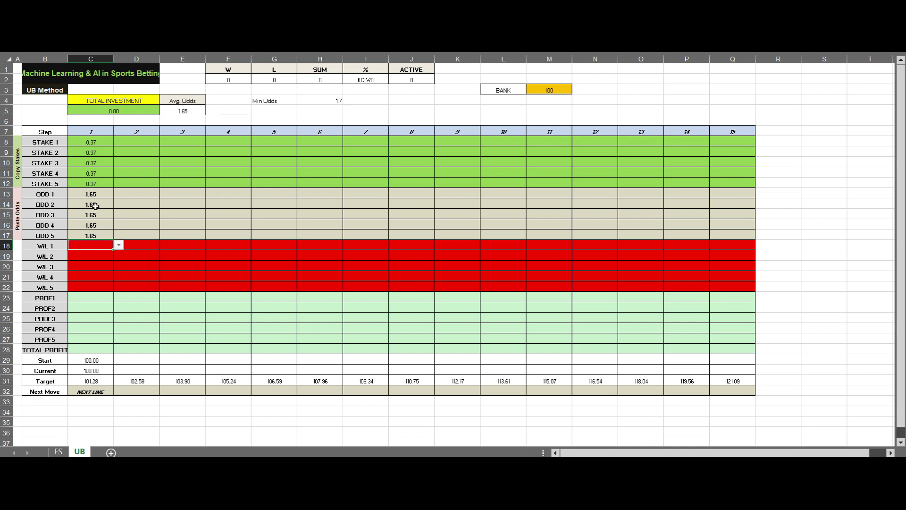
click(119, 245)
Mark the step 1 bets win, win, loss, loss, loss and check the total profit.
click(96, 257)
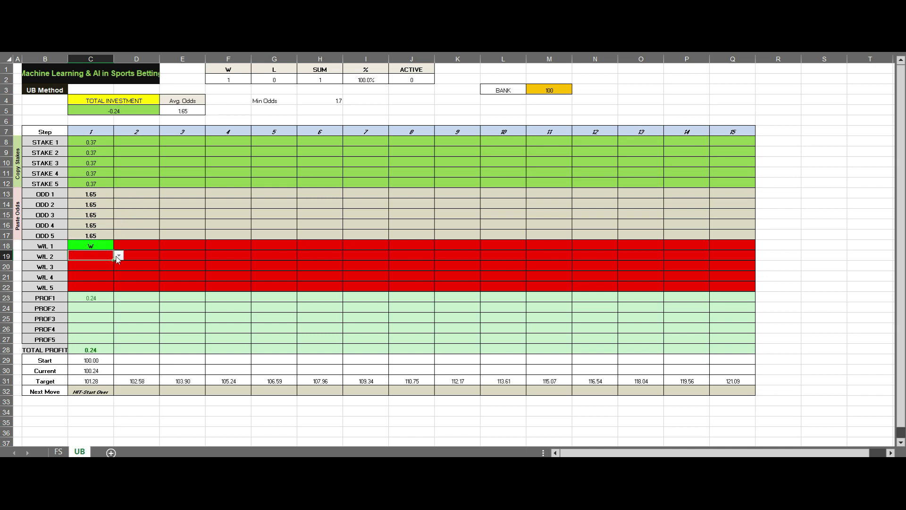
click(118, 256)
click(97, 263)
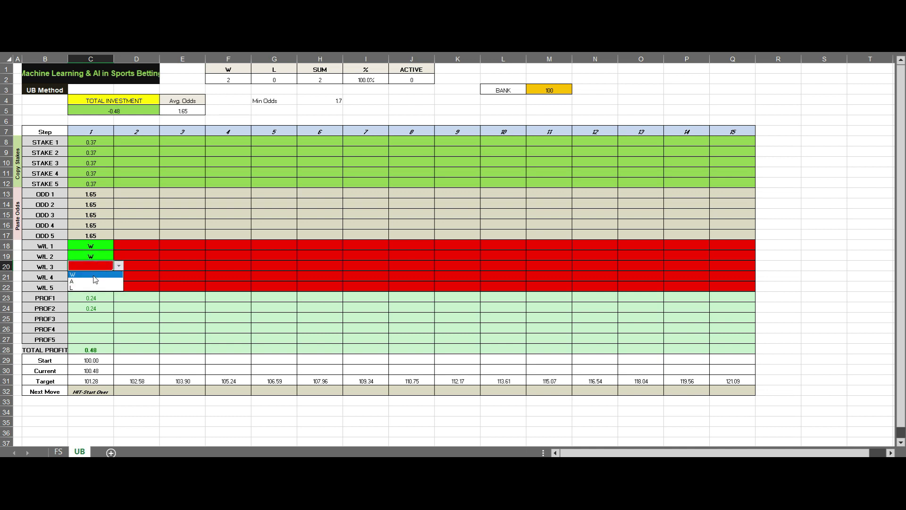
click(107, 276)
text(L)
key(Return)
click(118, 276)
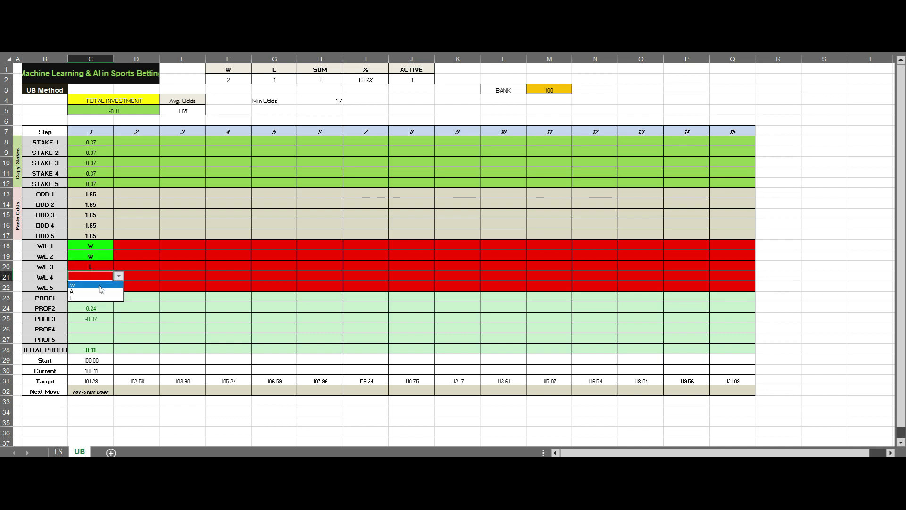
click(91, 296)
click(104, 287)
click(118, 287)
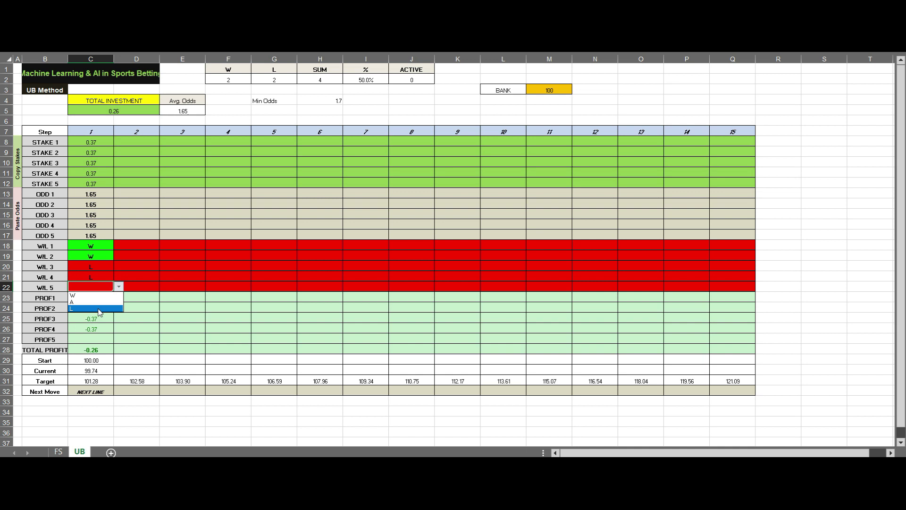
click(96, 307)
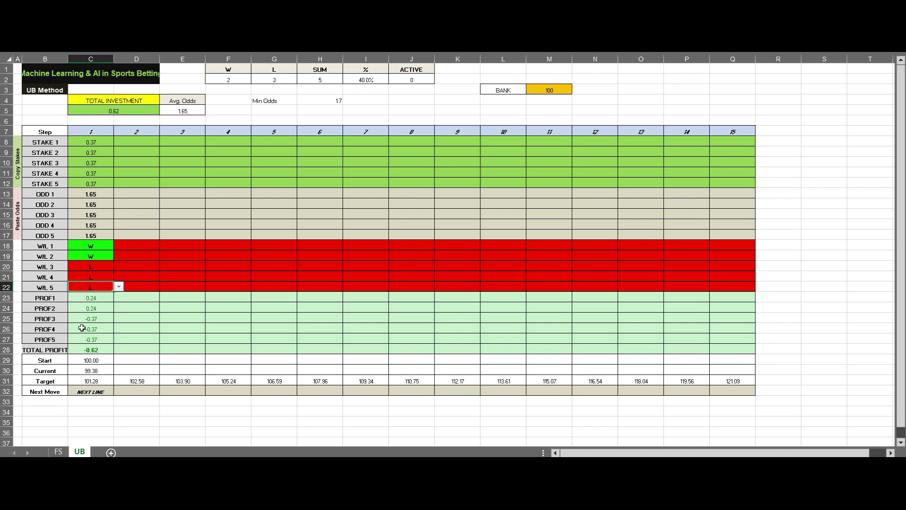
click(95, 348)
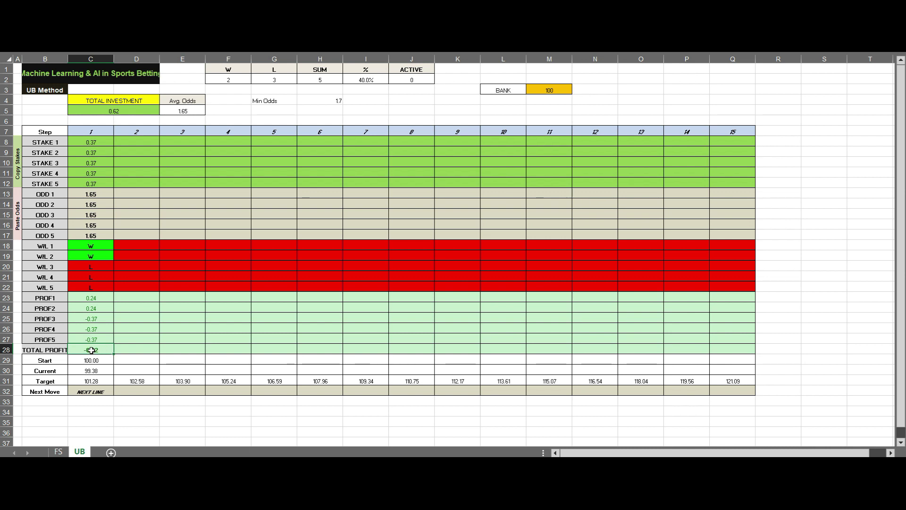
Change the fifth and fourth step 1 results to wins, giving W, W, L, W, W.
drag(103, 245, 104, 286)
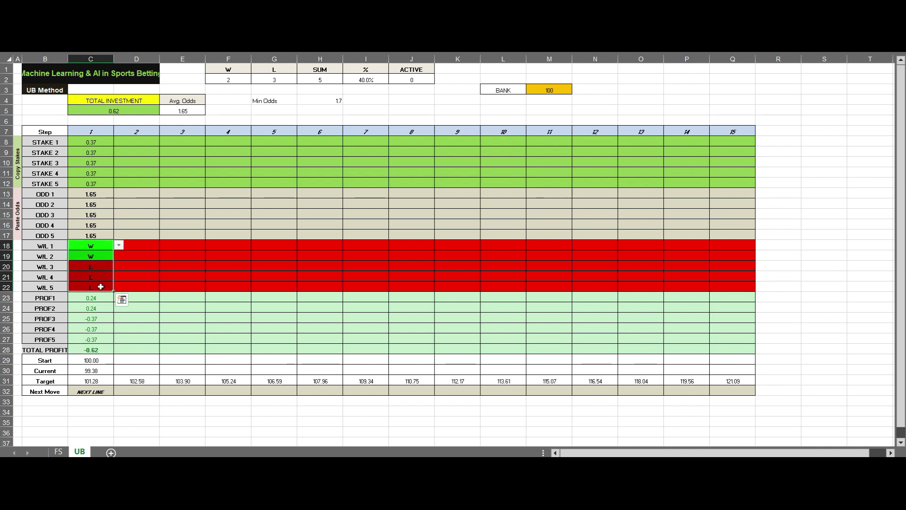
click(104, 286)
click(117, 287)
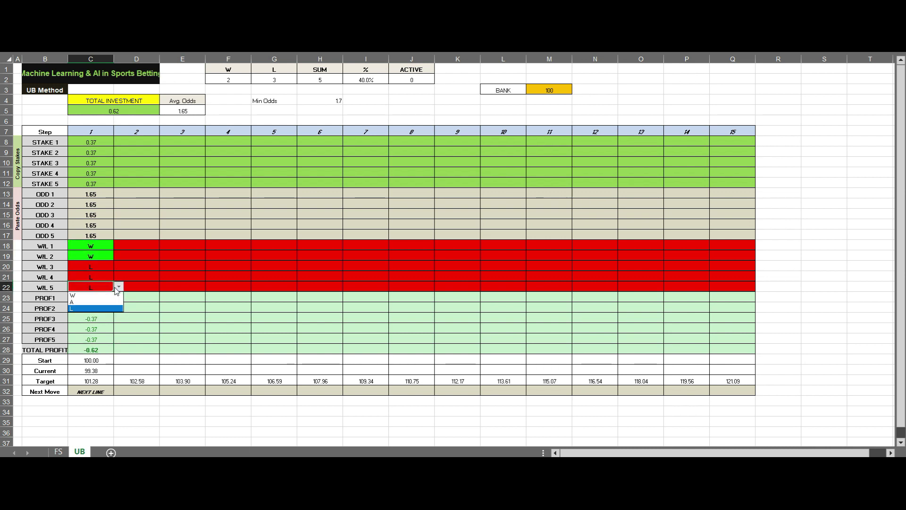
click(98, 297)
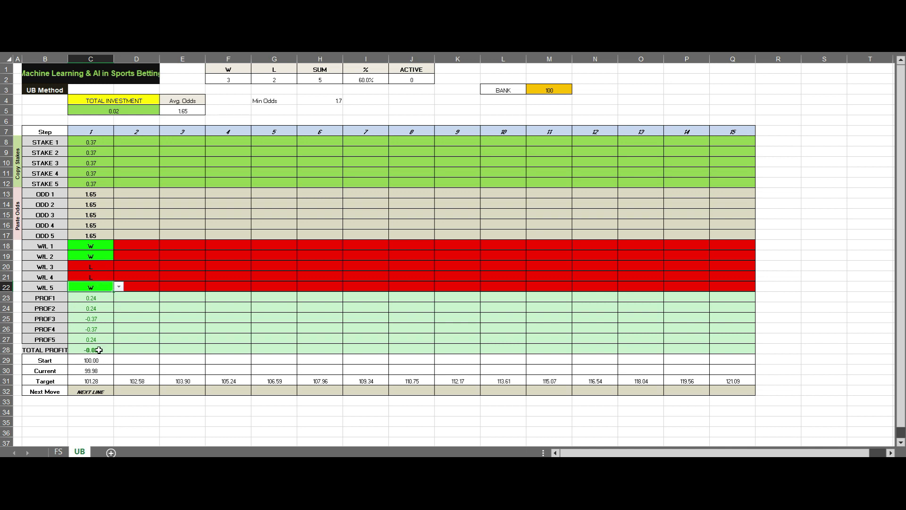
click(109, 277)
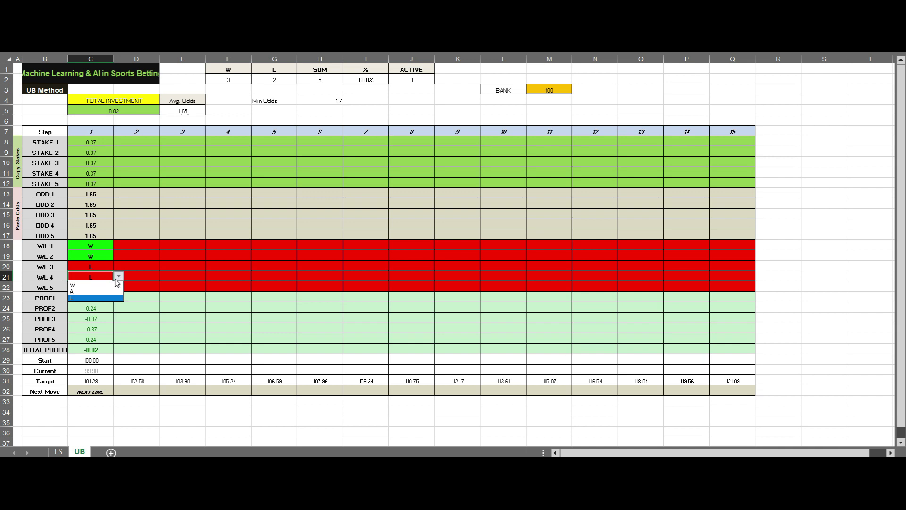
click(117, 283)
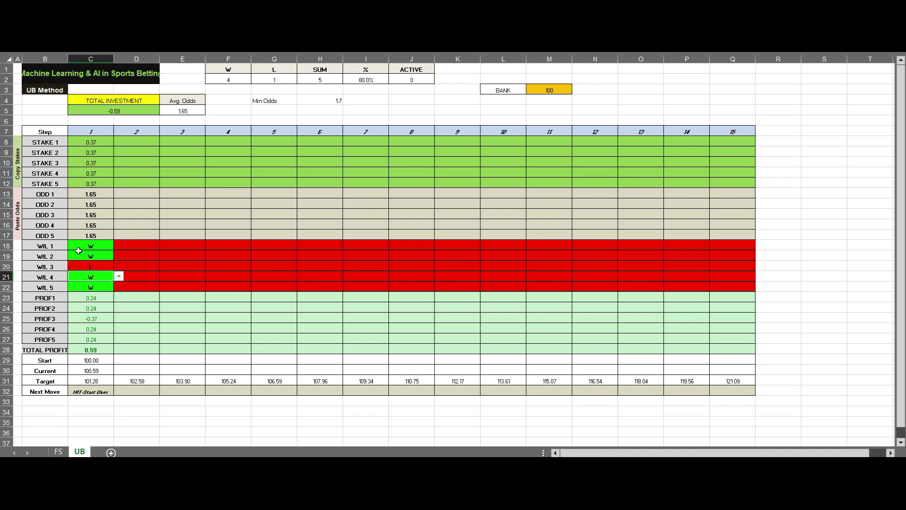
click(99, 350)
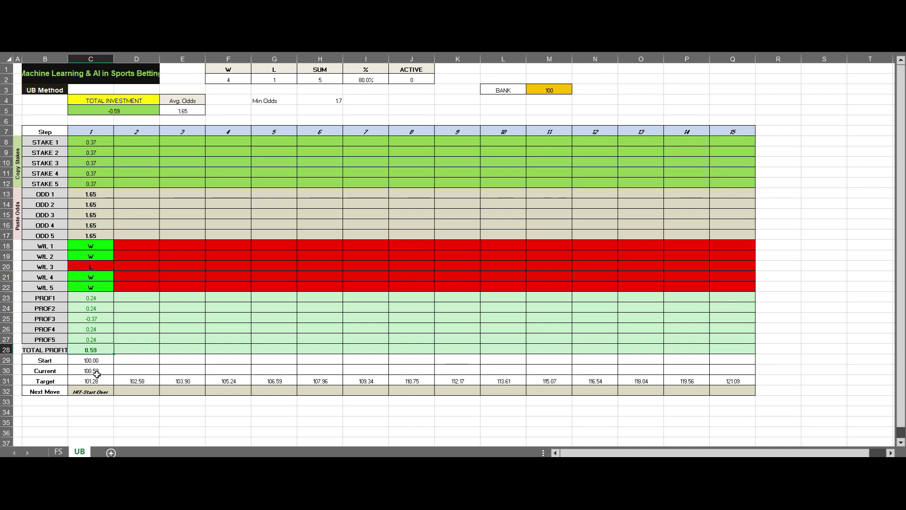
Paste the 100.59 balance from C30 into the BANK cell M3 as values.
click(92, 368)
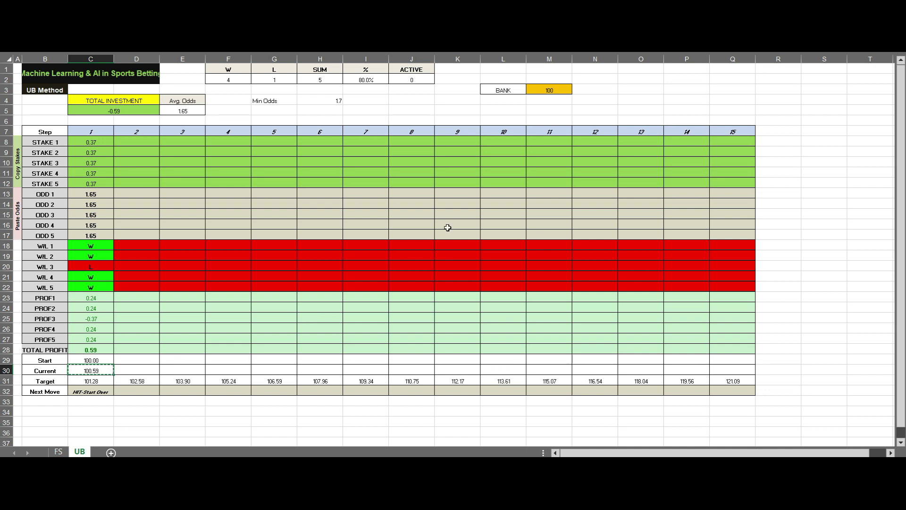
right_click(547, 93)
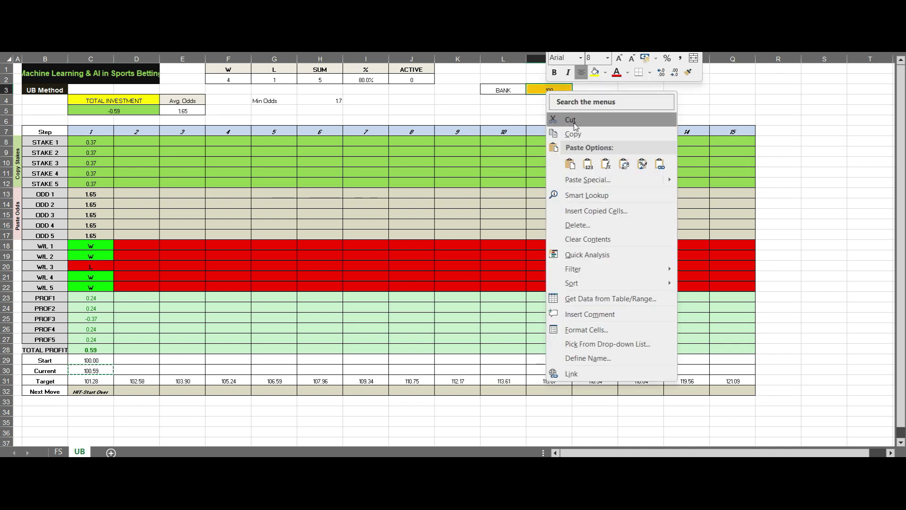
click(591, 164)
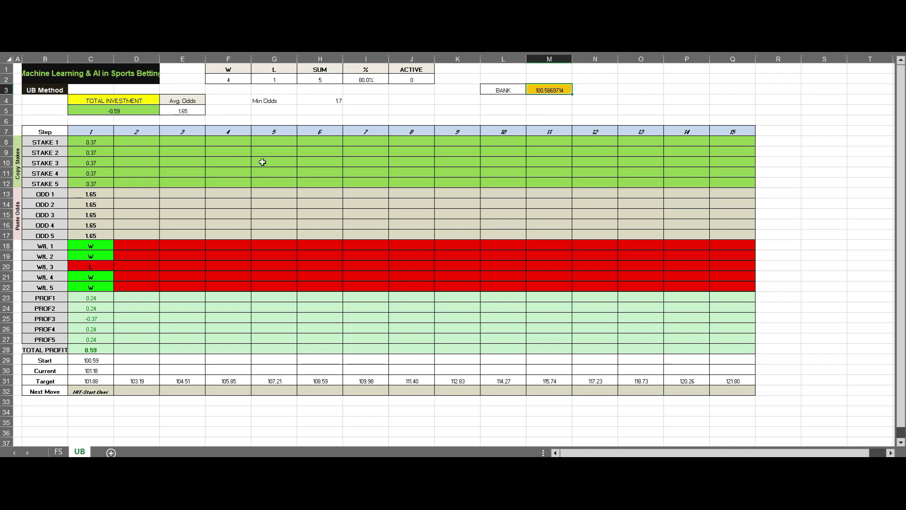
drag(99, 195, 102, 287)
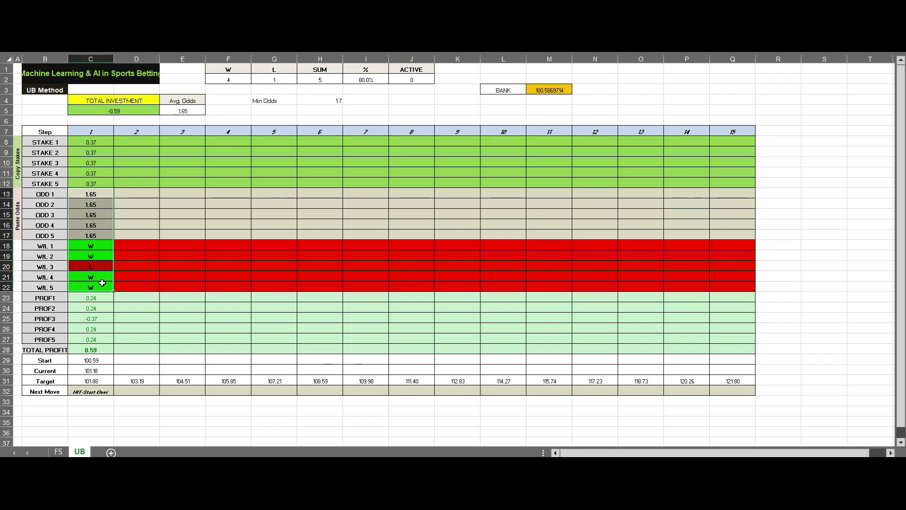
Clear step 1 and enter the odds 1.70, 1.60, 1.65, 1.65 and 1.60.
key(Delete)
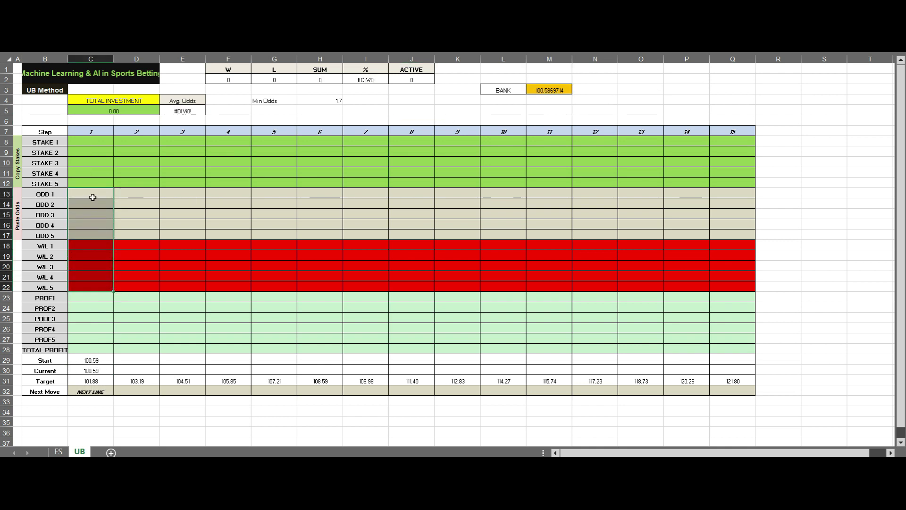
click(96, 193)
text(1.7)
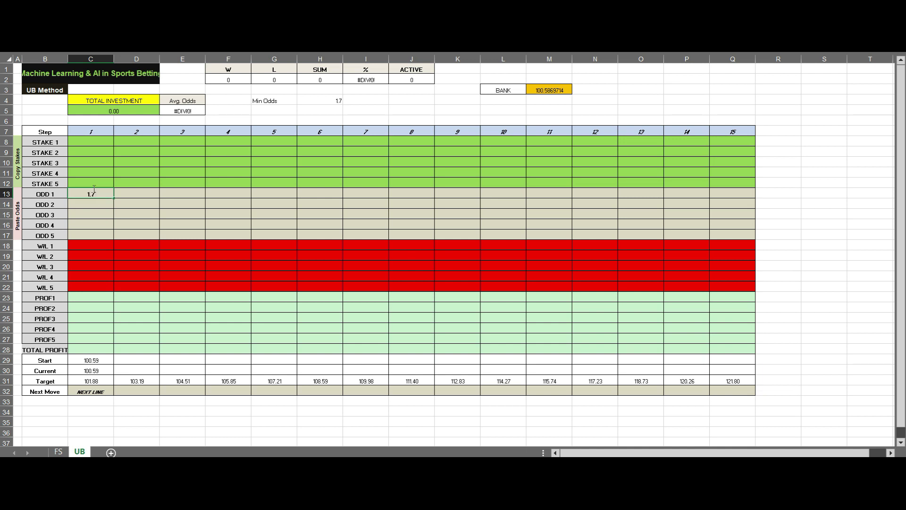
key(Return)
text(1)
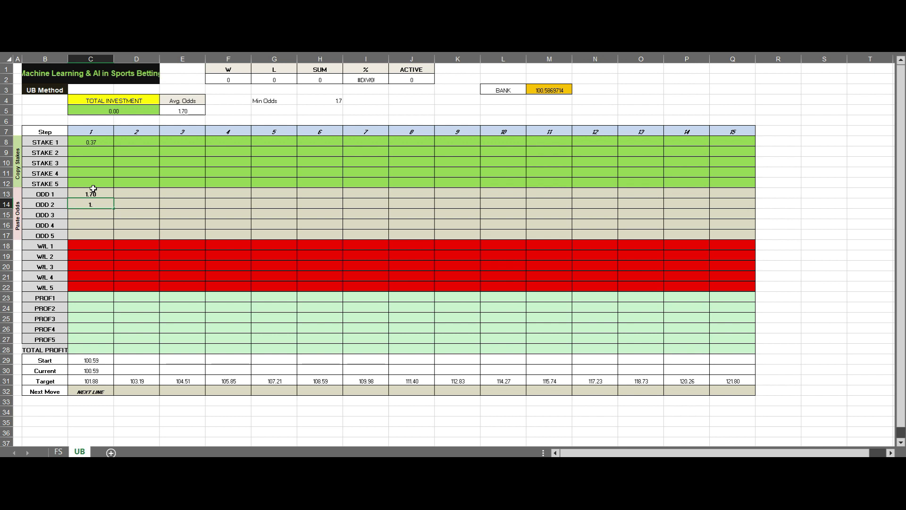
text(.60)
key(Return)
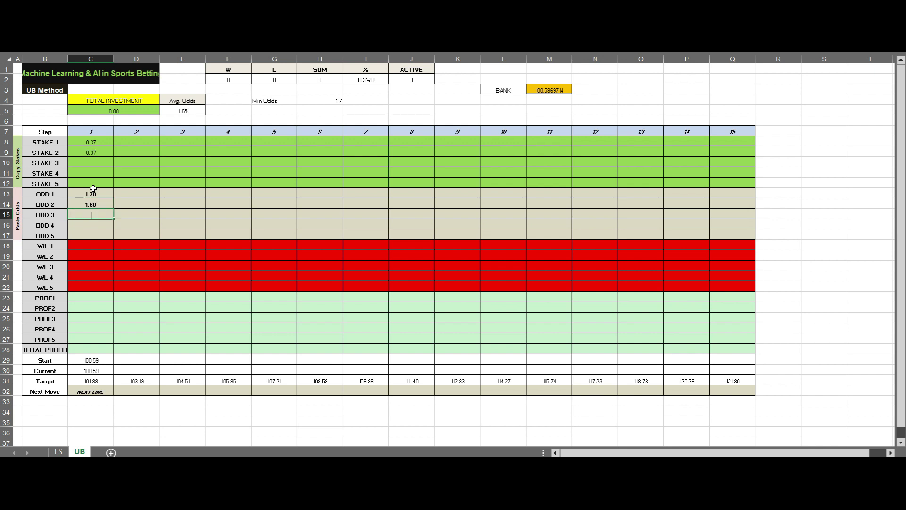
text(1.65)
key(Return)
text(1.6)
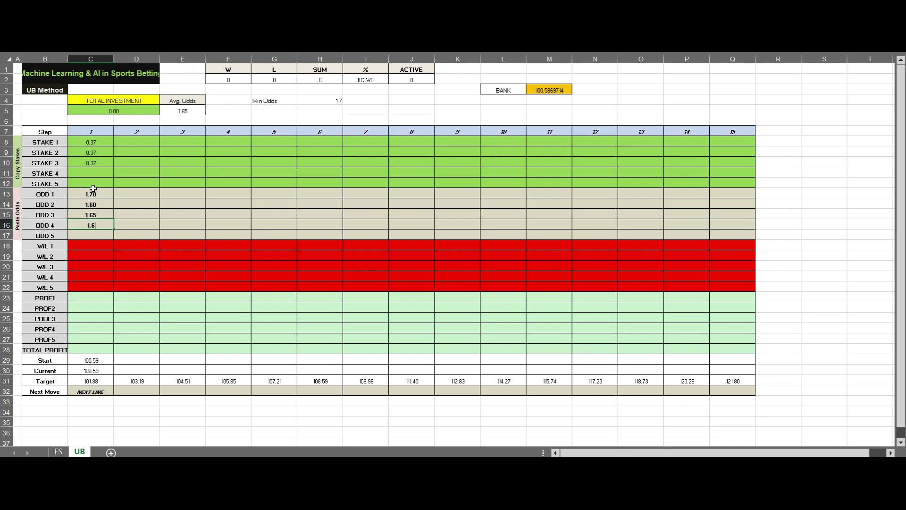
text(5)
key(Return)
text(1.)
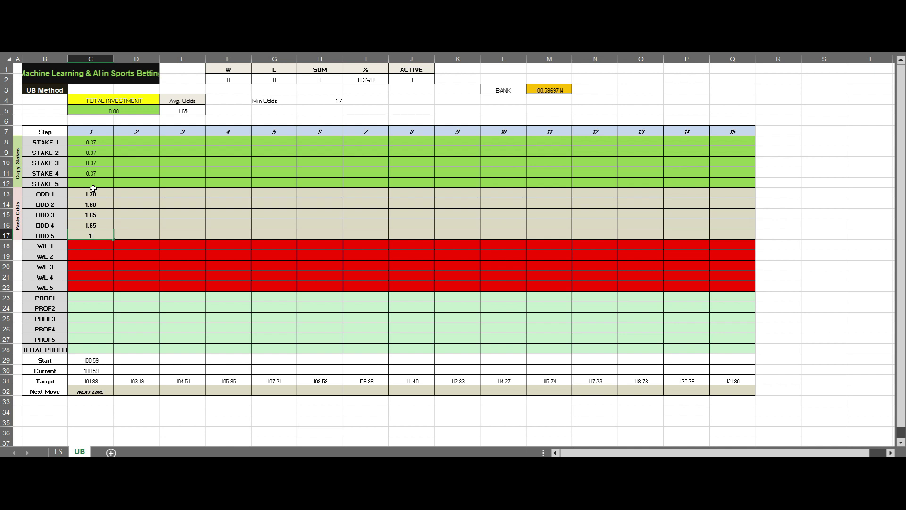
text(60)
key(Return)
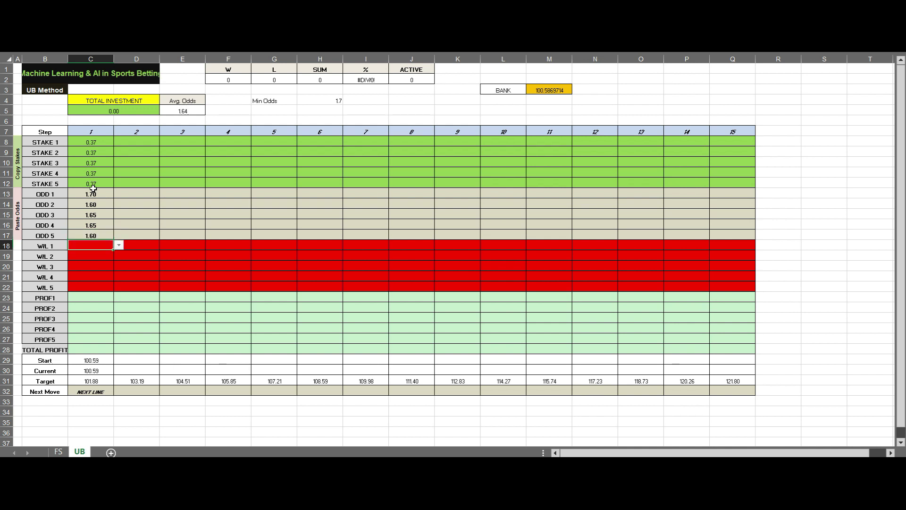
Mark the first step 1 bet a win and the remaining four bets losses.
click(118, 244)
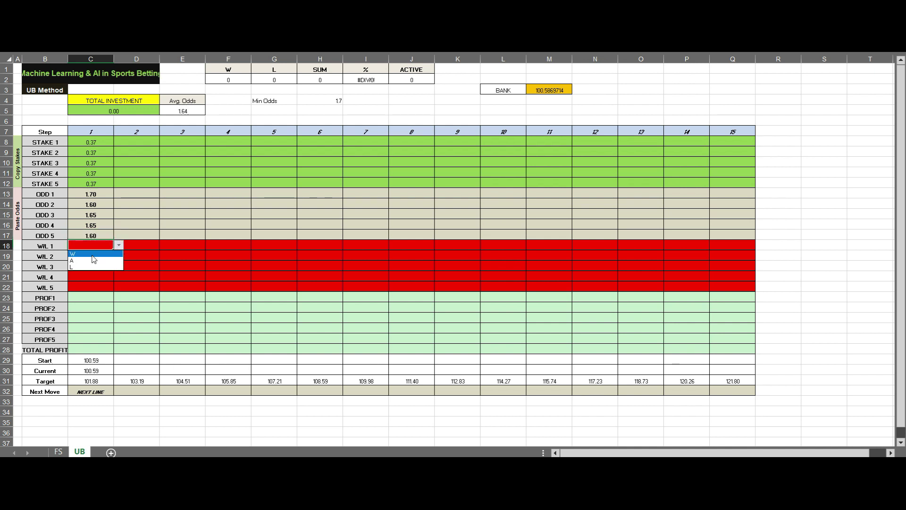
click(103, 256)
click(118, 255)
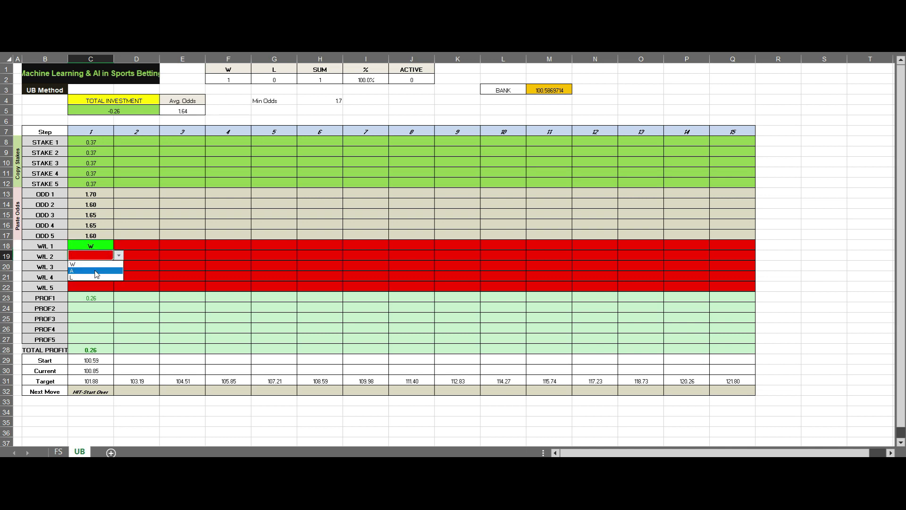
click(95, 270)
click(118, 255)
click(105, 271)
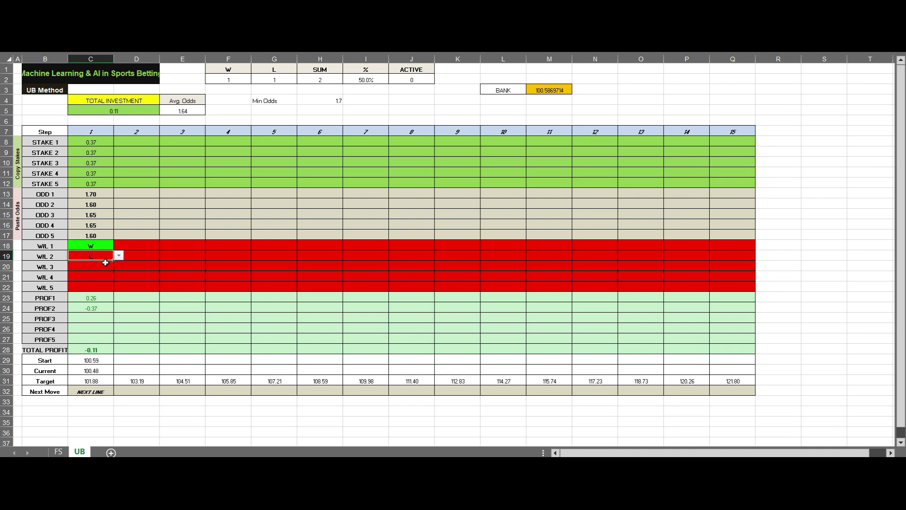
drag(112, 260, 107, 286)
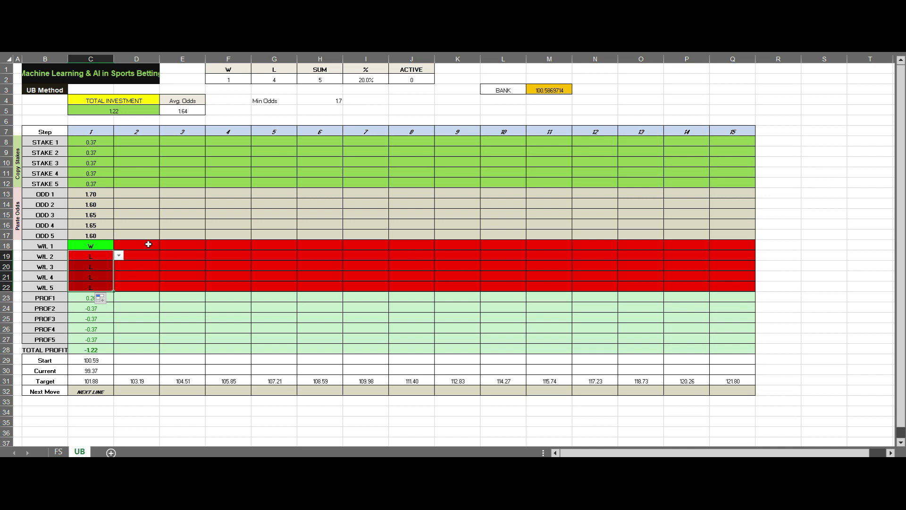
drag(148, 244, 146, 284)
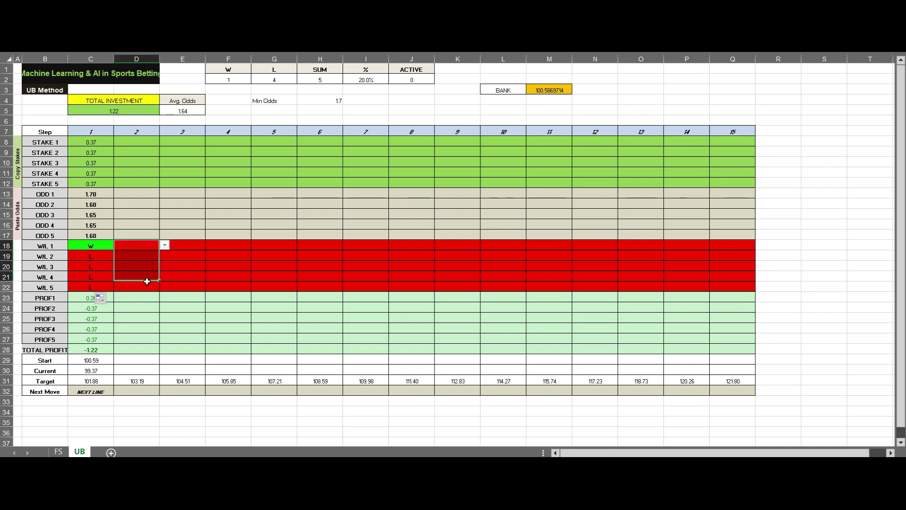
click(127, 194)
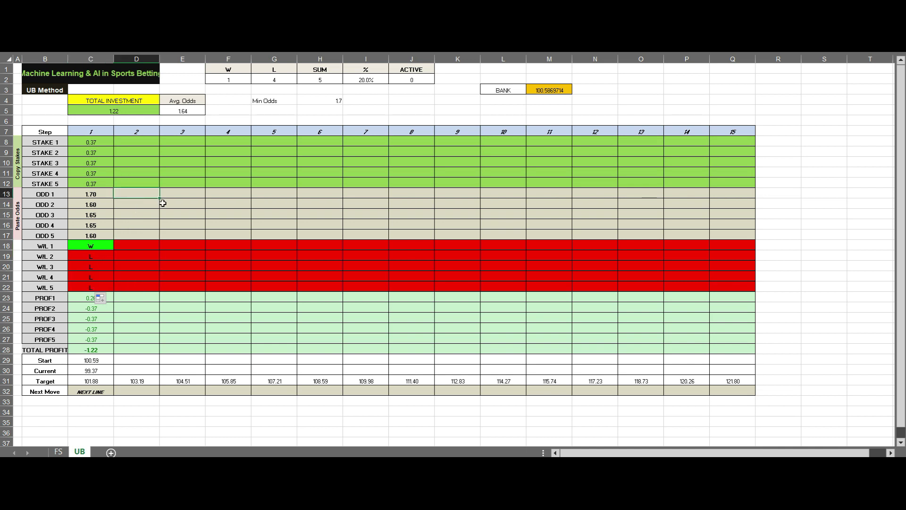
text(1.75)
Enter 1.75 as step 2's first odd, paste over the step 1 odds, and copy 1.75.
key(Return)
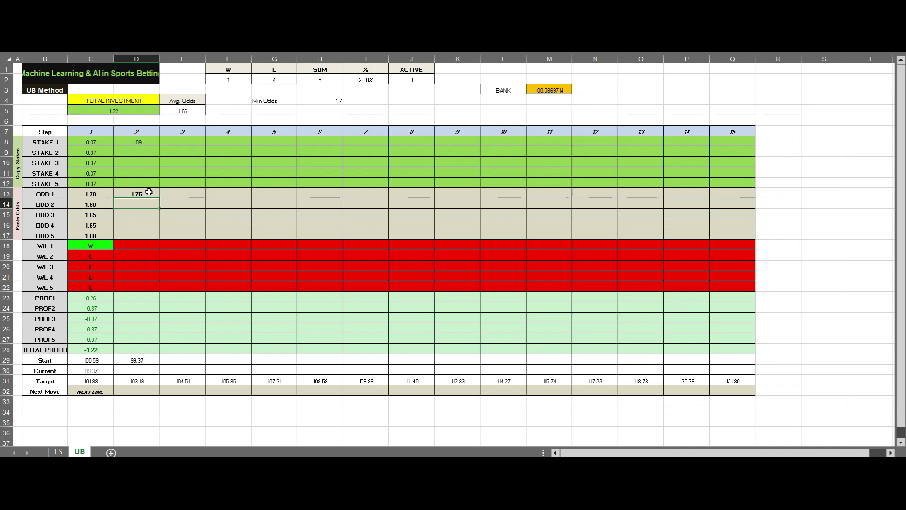
drag(148, 193, 149, 208)
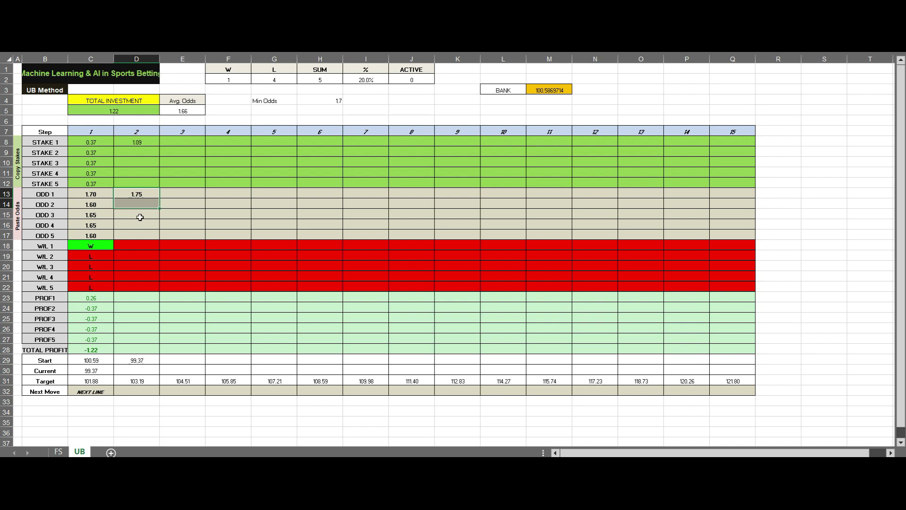
drag(93, 195, 93, 232)
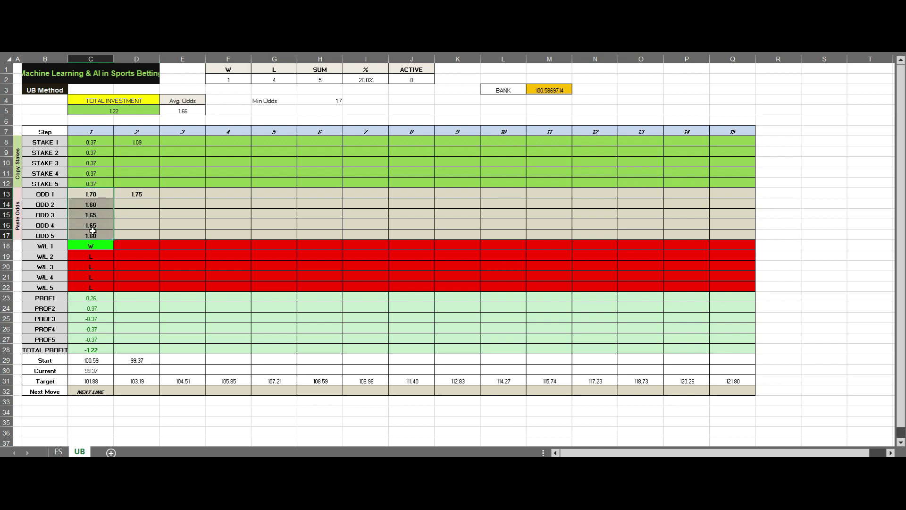
key(ctrl+v)
click(135, 194)
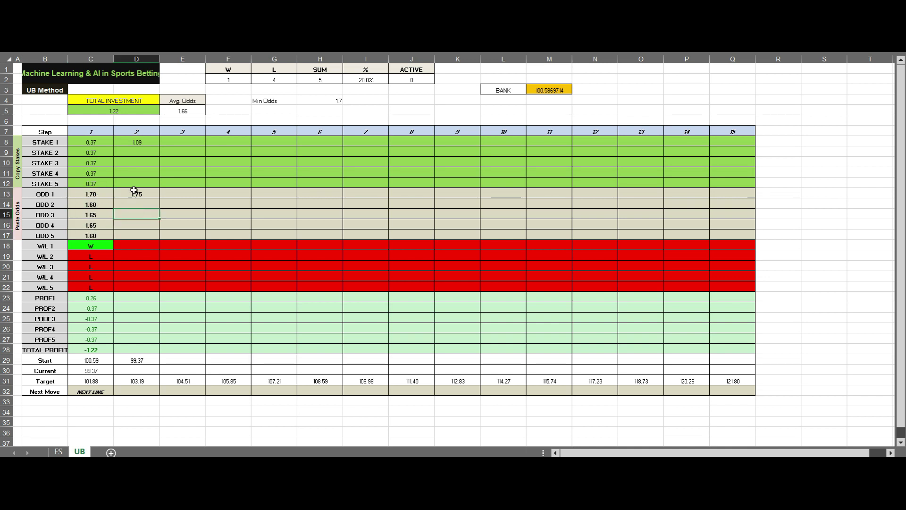
key(ctrl+c)
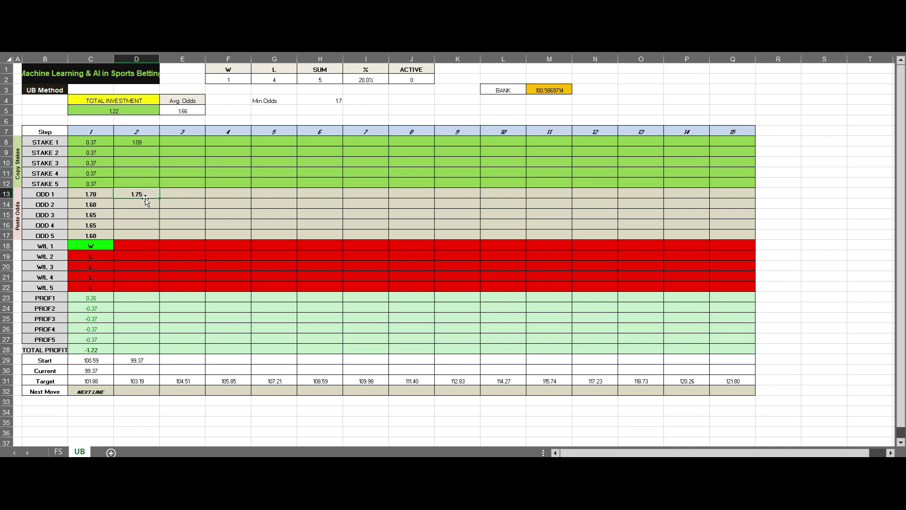
Mark step 2's first bet a win and check the 100.19 Current balance.
click(146, 244)
click(163, 246)
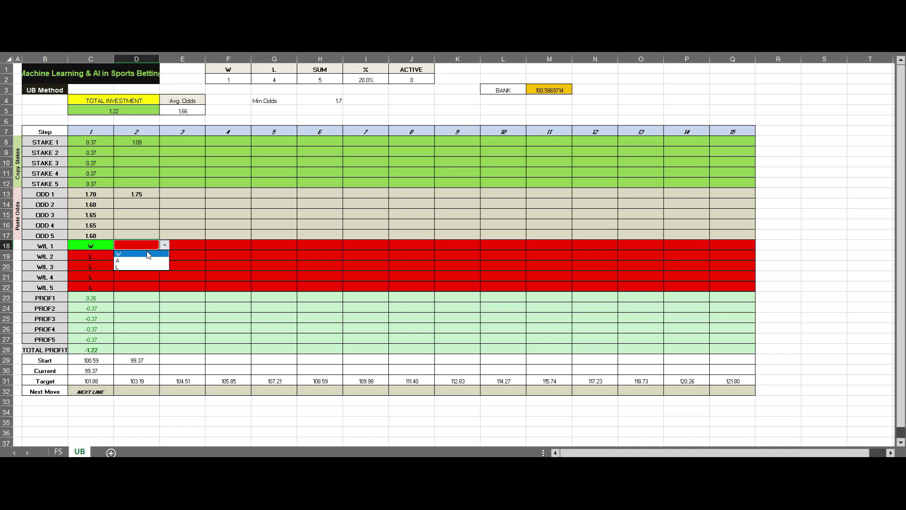
click(147, 252)
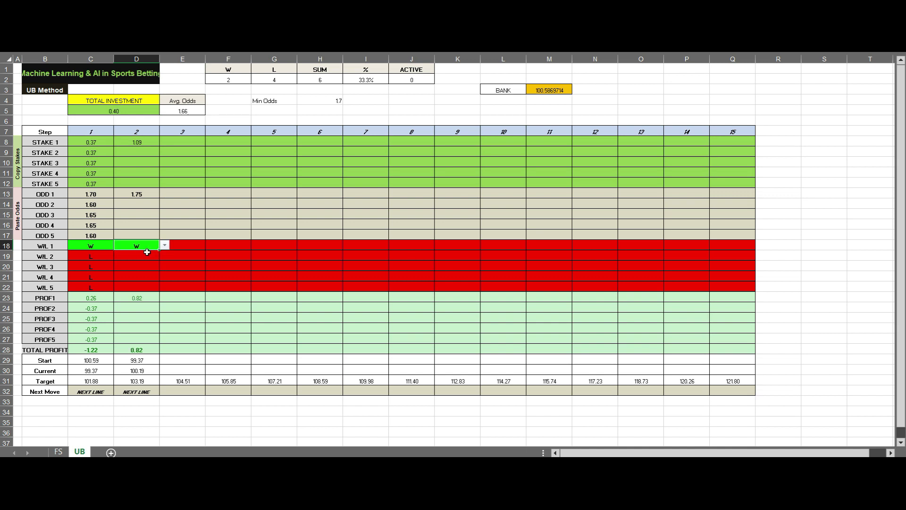
click(142, 371)
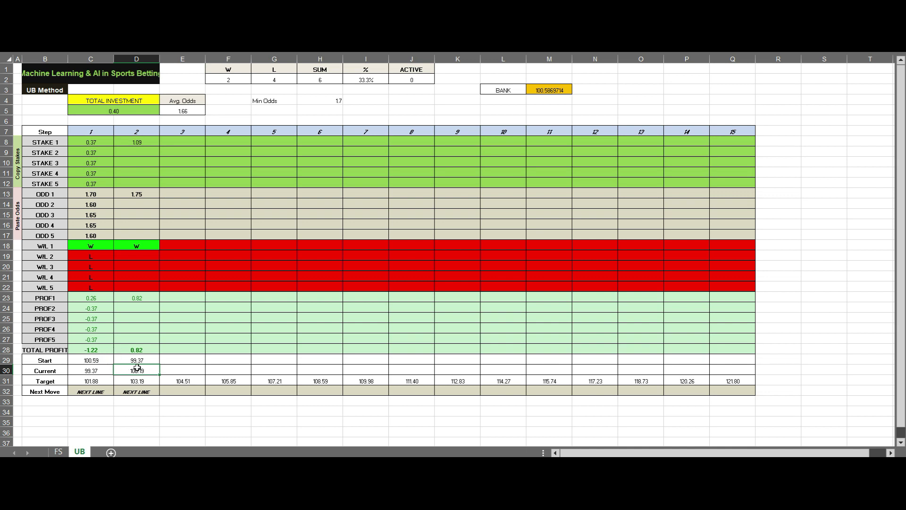
click(93, 361)
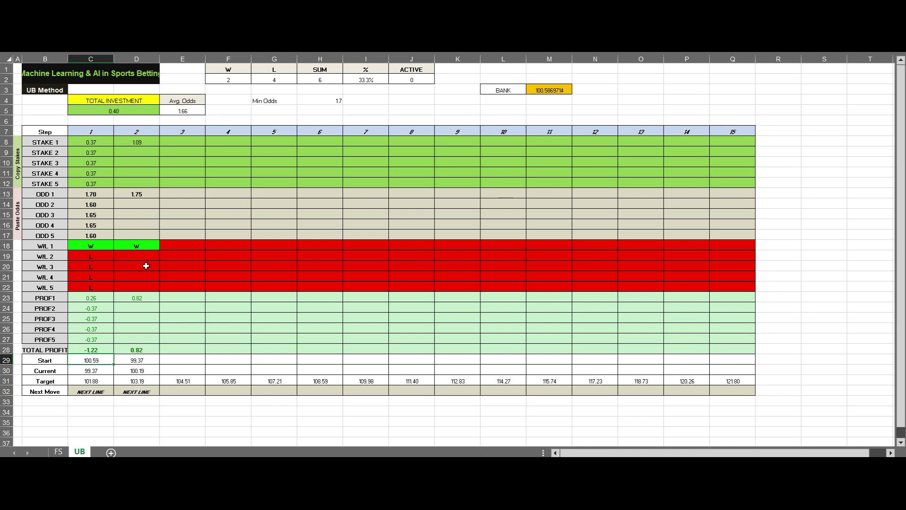
Enter 1.65 as step 2's second odd, mark it a win, and check Current 100.90.
click(146, 203)
text(1.)
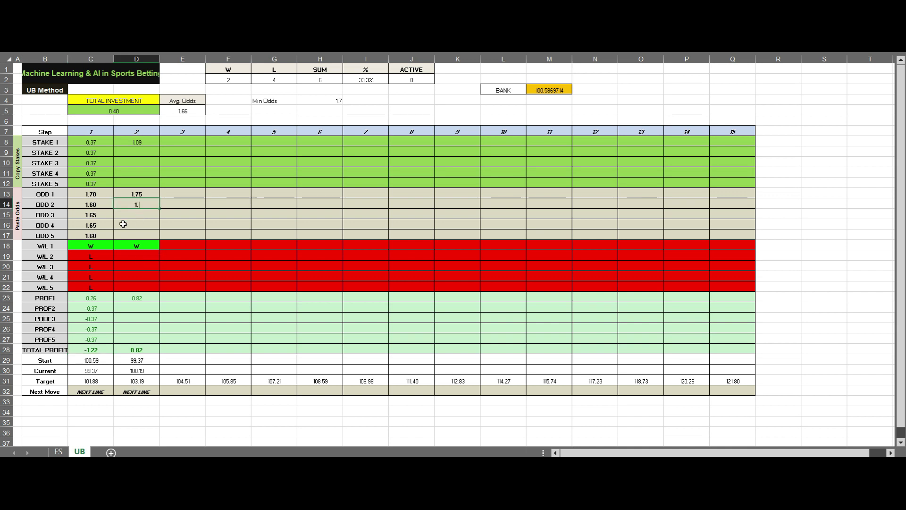
text(65)
key(Return)
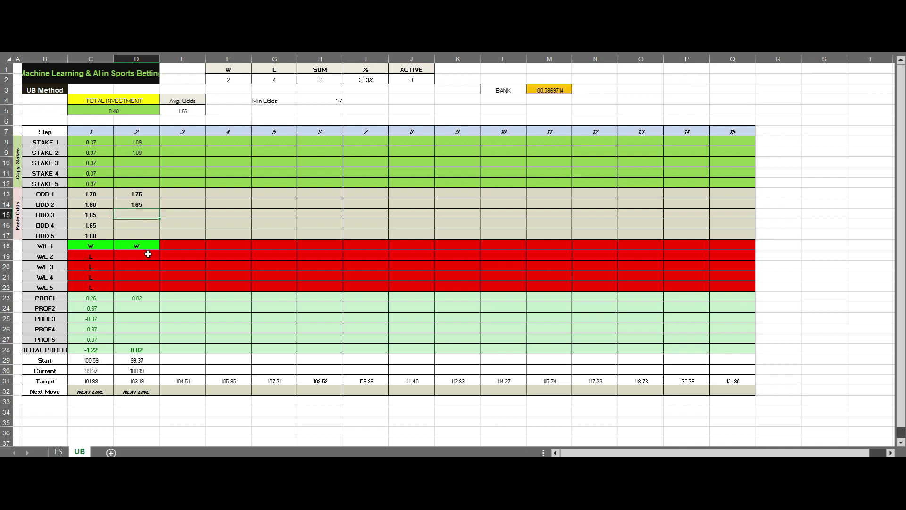
key(Return)
click(147, 254)
click(163, 256)
click(142, 266)
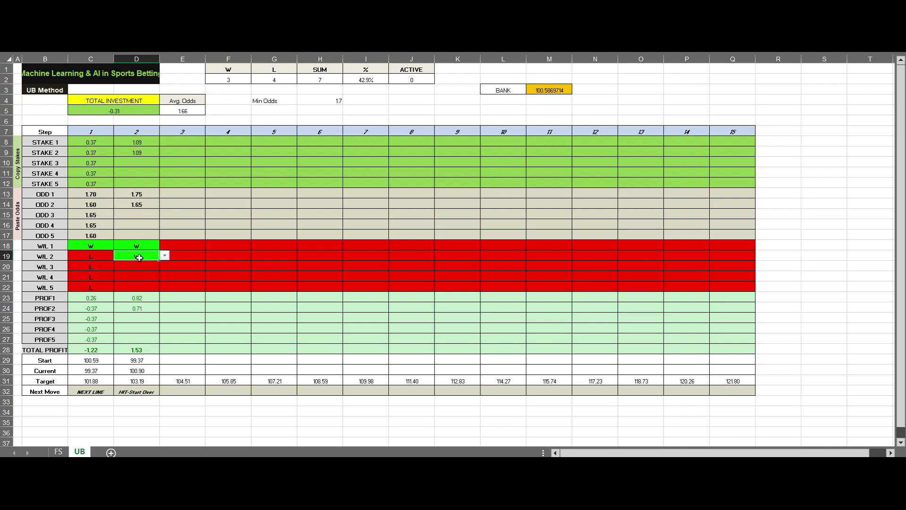
click(147, 370)
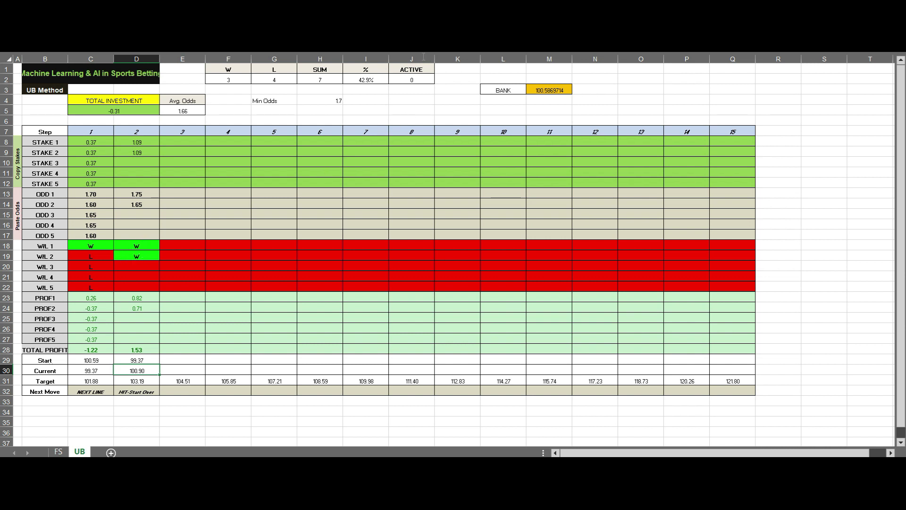
click(365, 82)
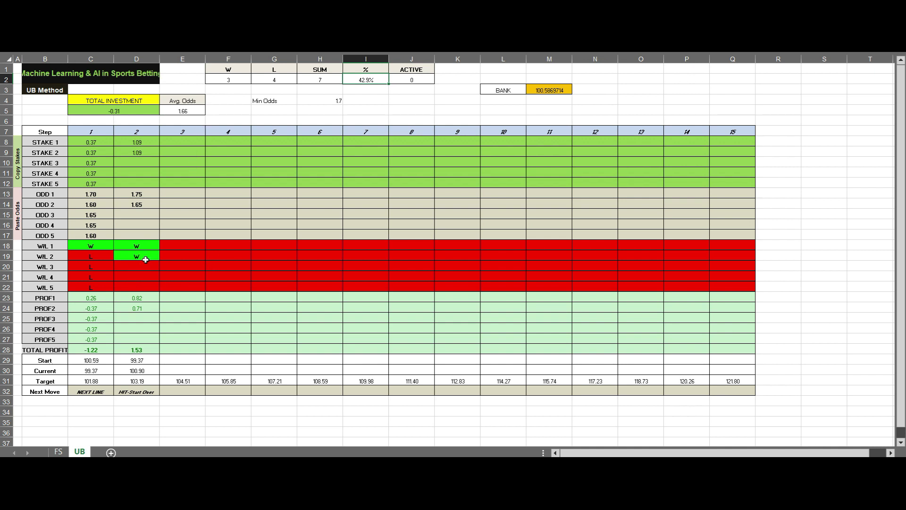
Copy the 1.65 odd into step 2's third to fifth odds.
click(146, 257)
text(L)
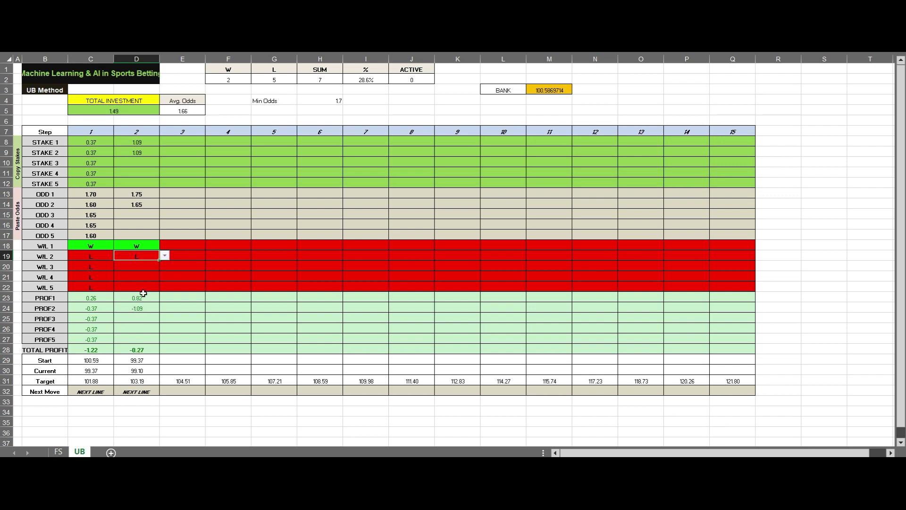
click(148, 205)
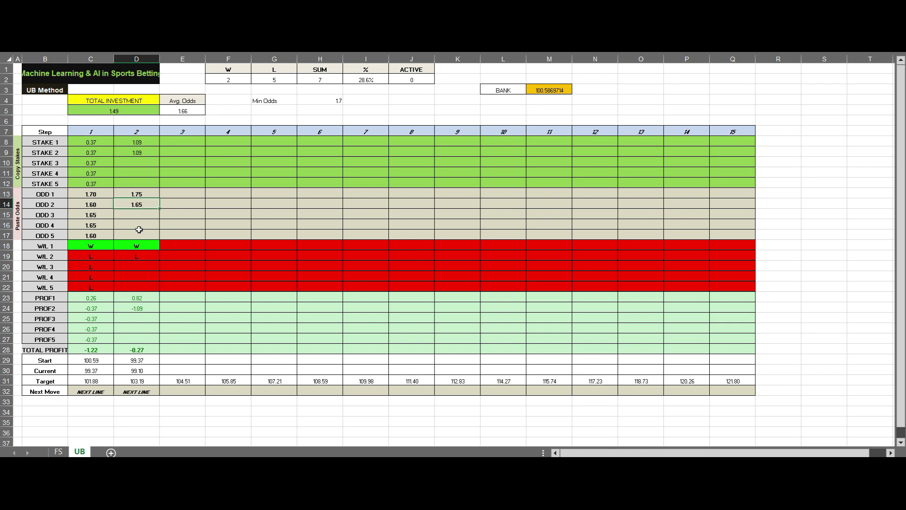
key(ctrl+c)
drag(145, 214, 149, 234)
key(ctrl+v)
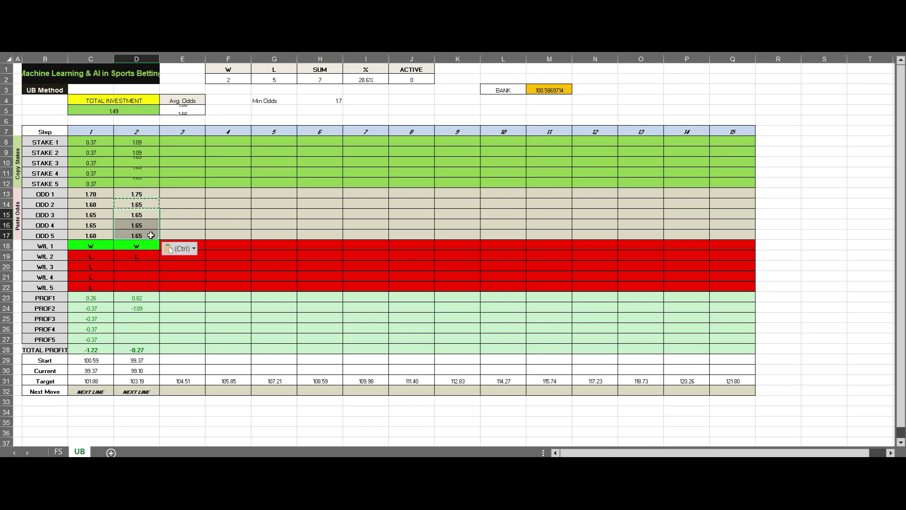
key(Escape)
Mark step 2's third and fourth legs as losses and check the win percentage.
click(147, 266)
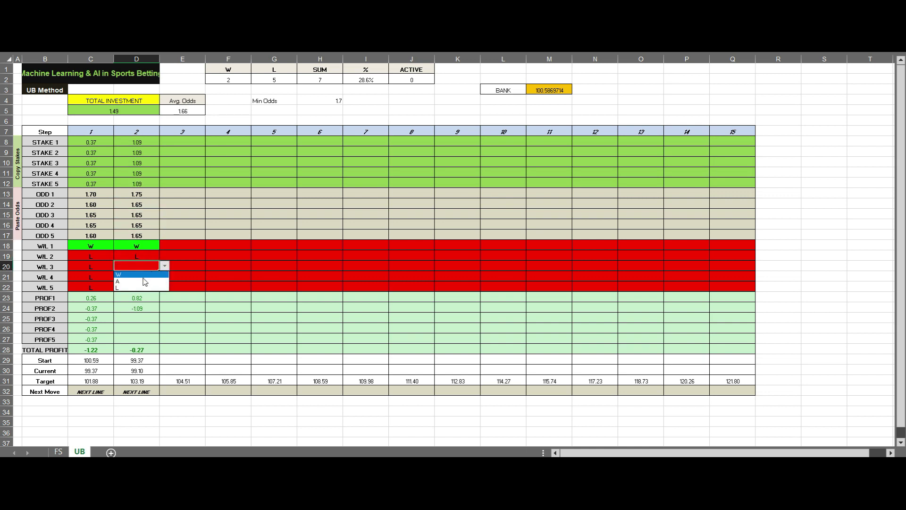
click(140, 282)
click(165, 277)
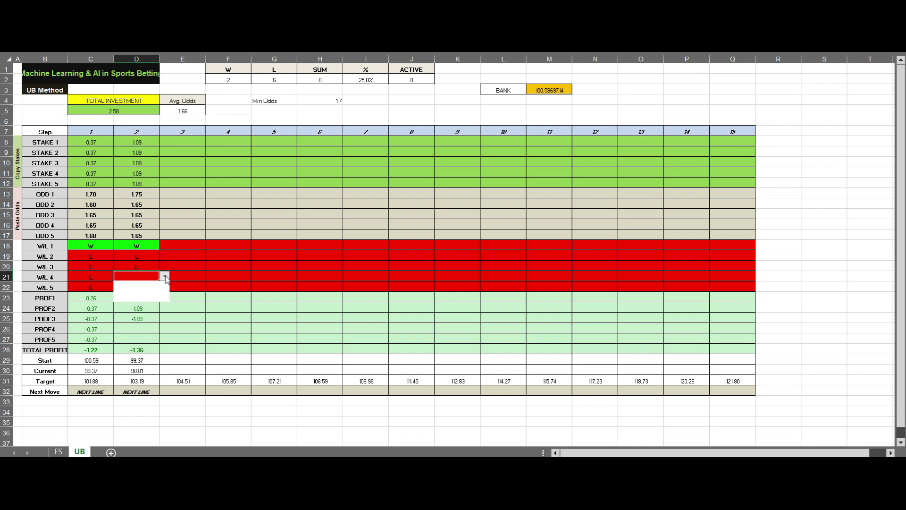
click(144, 295)
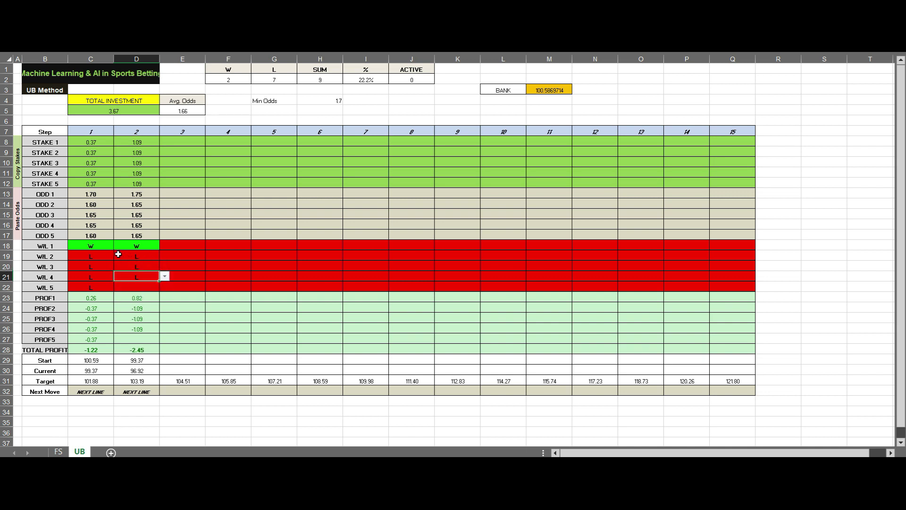
click(368, 81)
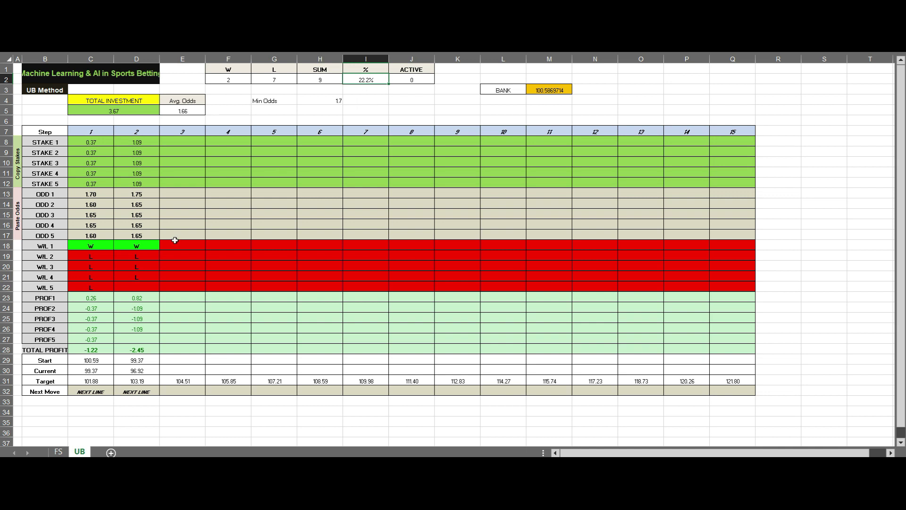
click(151, 290)
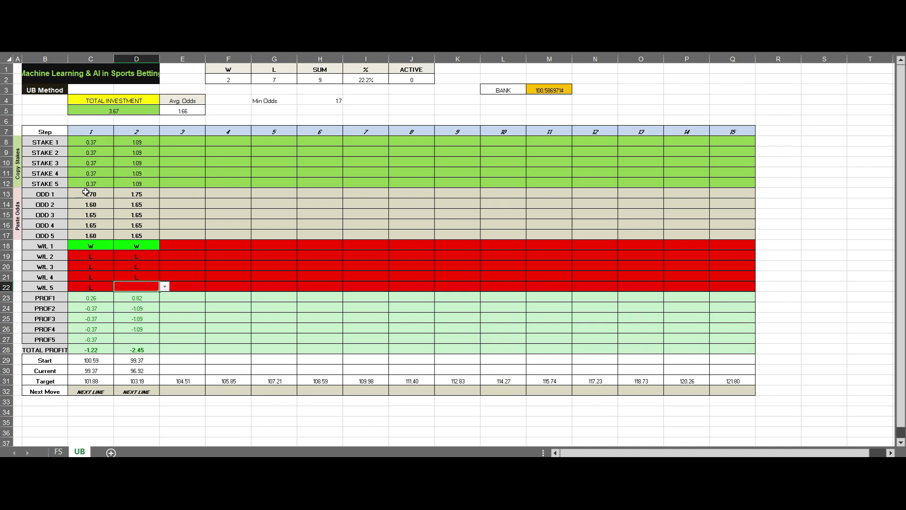
Select the step 1 and 2 odds and paste the copied values several times.
drag(91, 195, 137, 235)
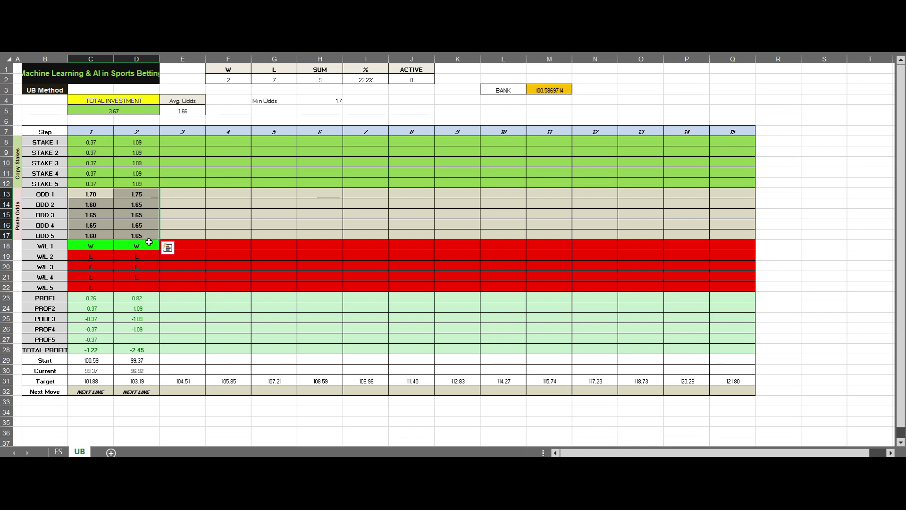
key(Escape)
key(ctrl+v)
key(Escape)
key(ctrl+v)
key(Escape)
key(ctrl+v)
drag(241, 246, 276, 285)
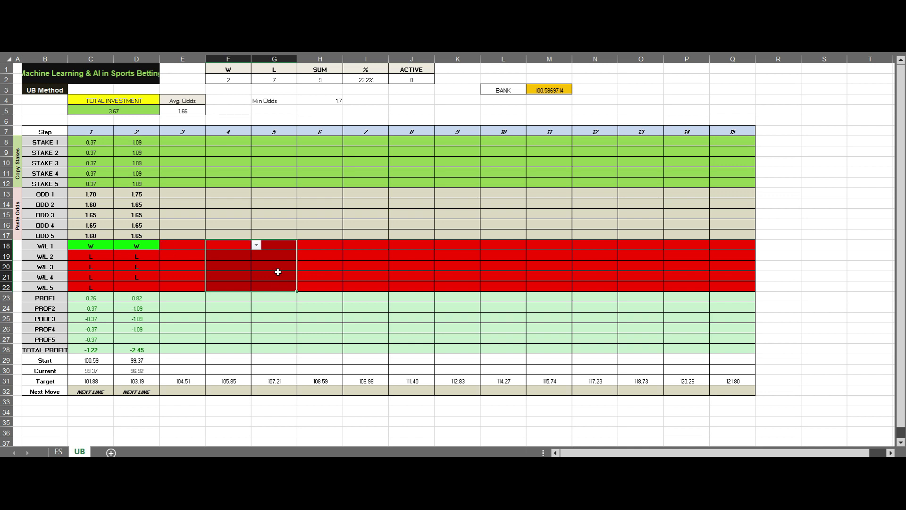
drag(310, 245, 360, 285)
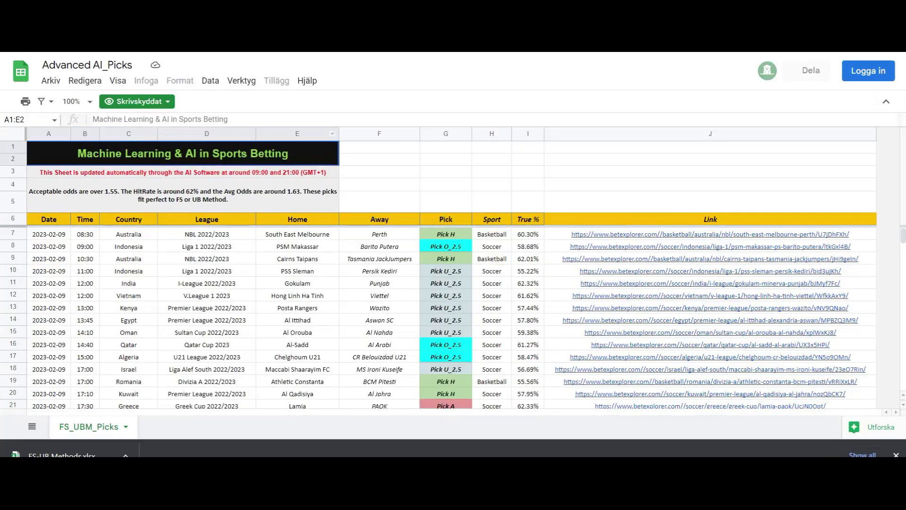
scroll(109, 289, down, 1)
scroll(528, 305, down, 4)
scroll(527, 305, up, 3)
scroll(496, 293, up, 1)
click(293, 197)
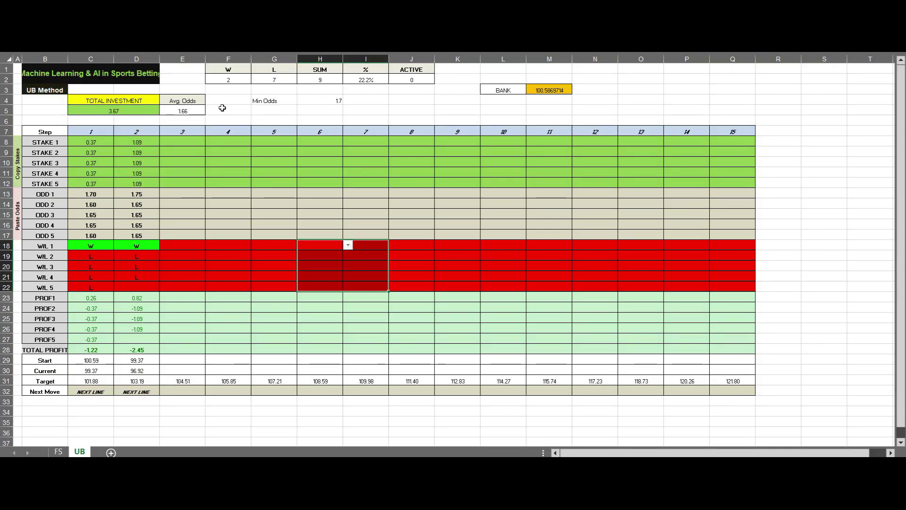
Review the average odds value in E5 and step 2's five odds in D13:D17.
click(192, 112)
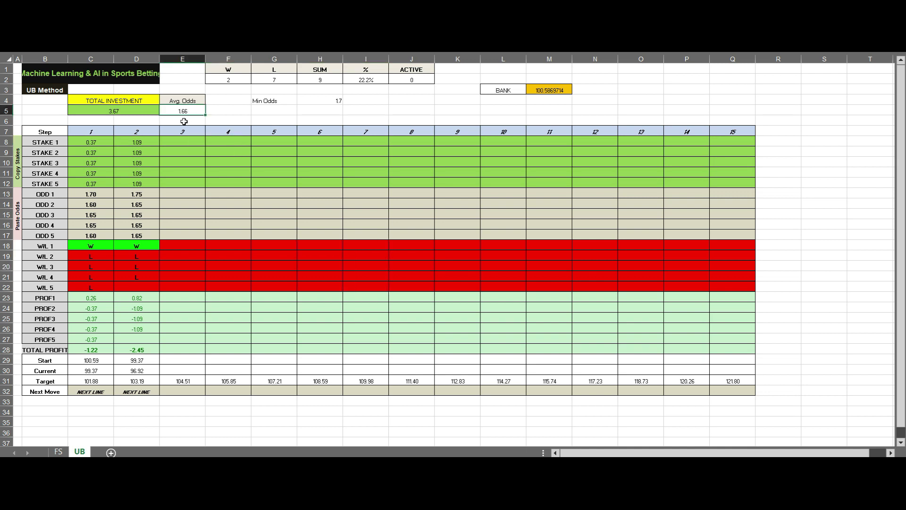
drag(131, 192, 152, 230)
key(ctrl+v)
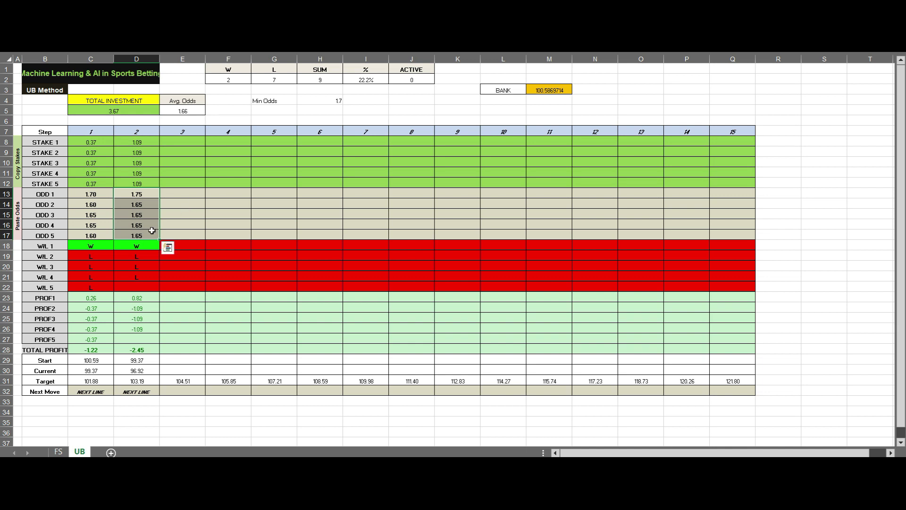
key(Escape)
key(ctrl+v)
key(Escape)
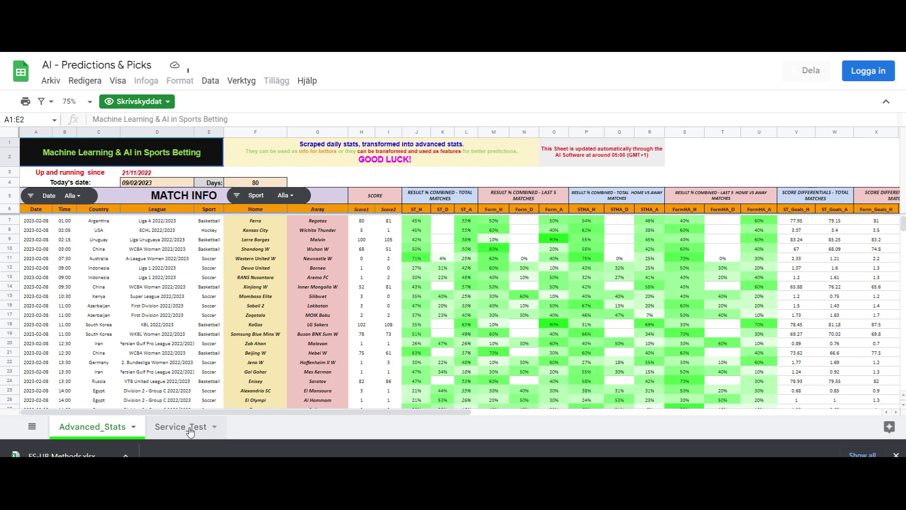
Open the Service_Test sheet showing the 155-bet results log and 378 profit.
click(189, 430)
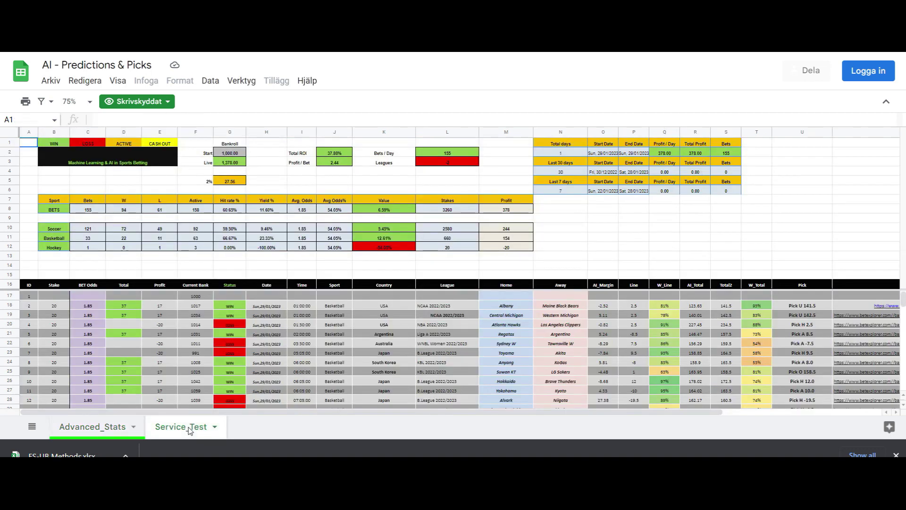